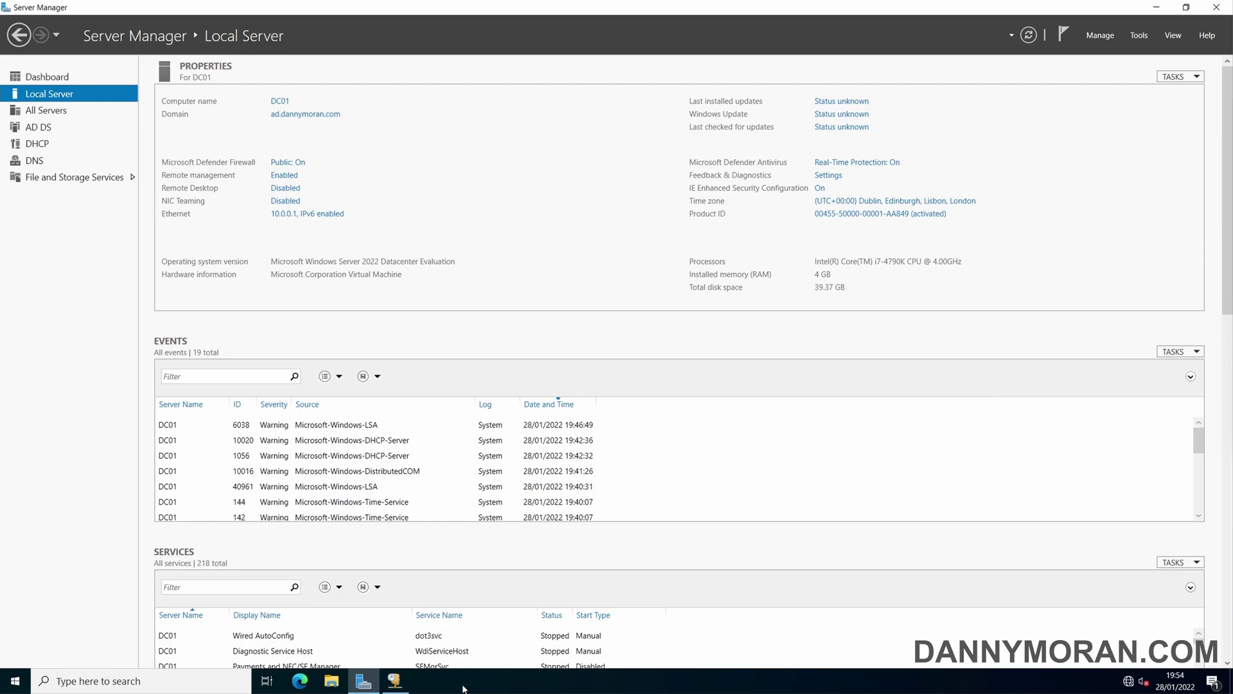
Step: Review DC01's 10.0.0.0 Main Lan scope pool, leases and 10.0.0.10 Demo Reservation, then close DHCP
click(395, 681)
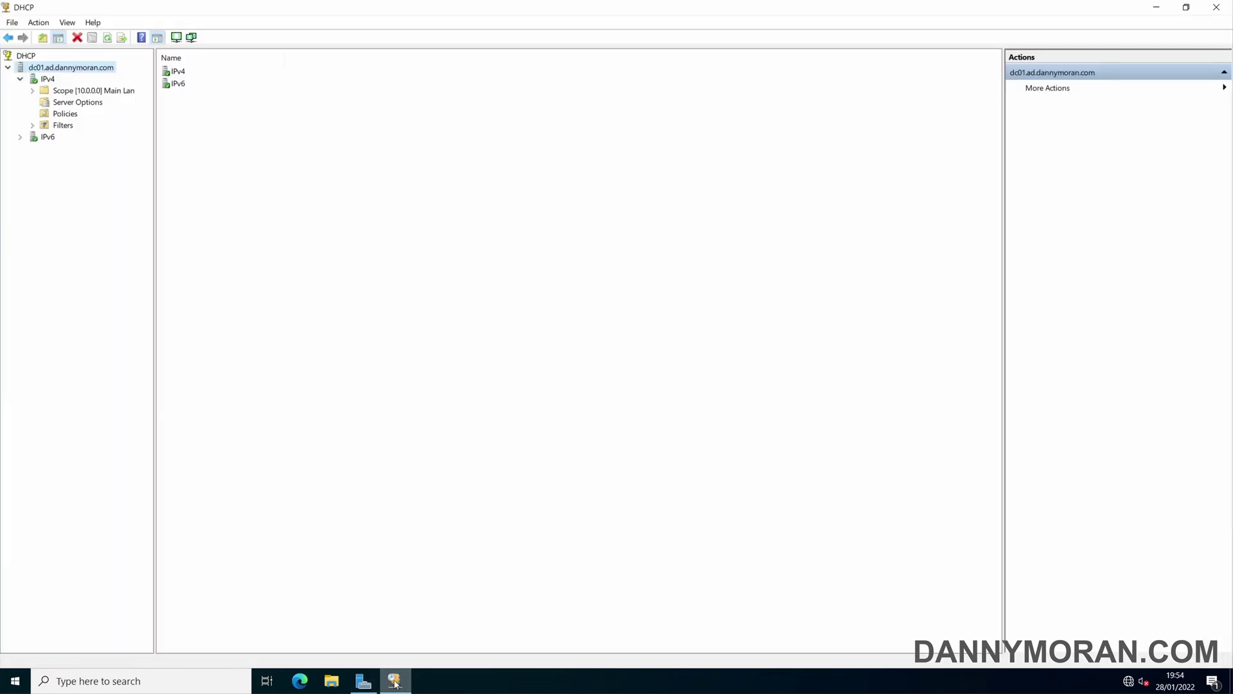
click(78, 91)
click(33, 91)
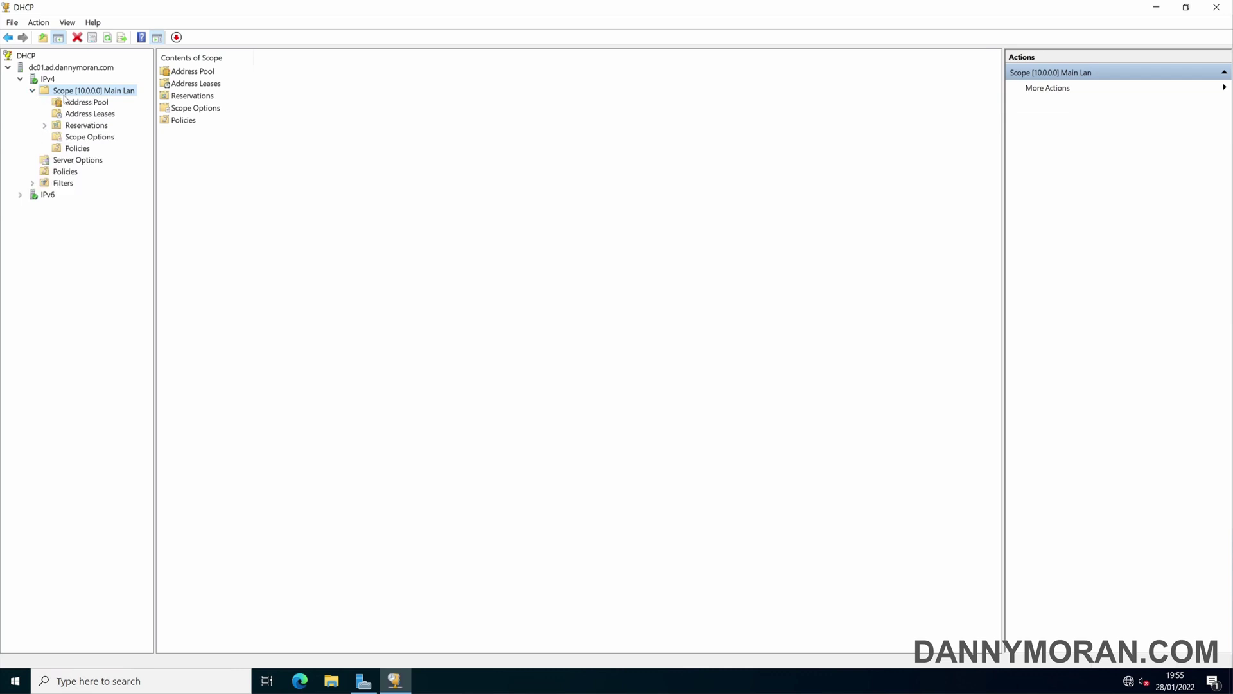
click(86, 103)
click(93, 114)
click(72, 125)
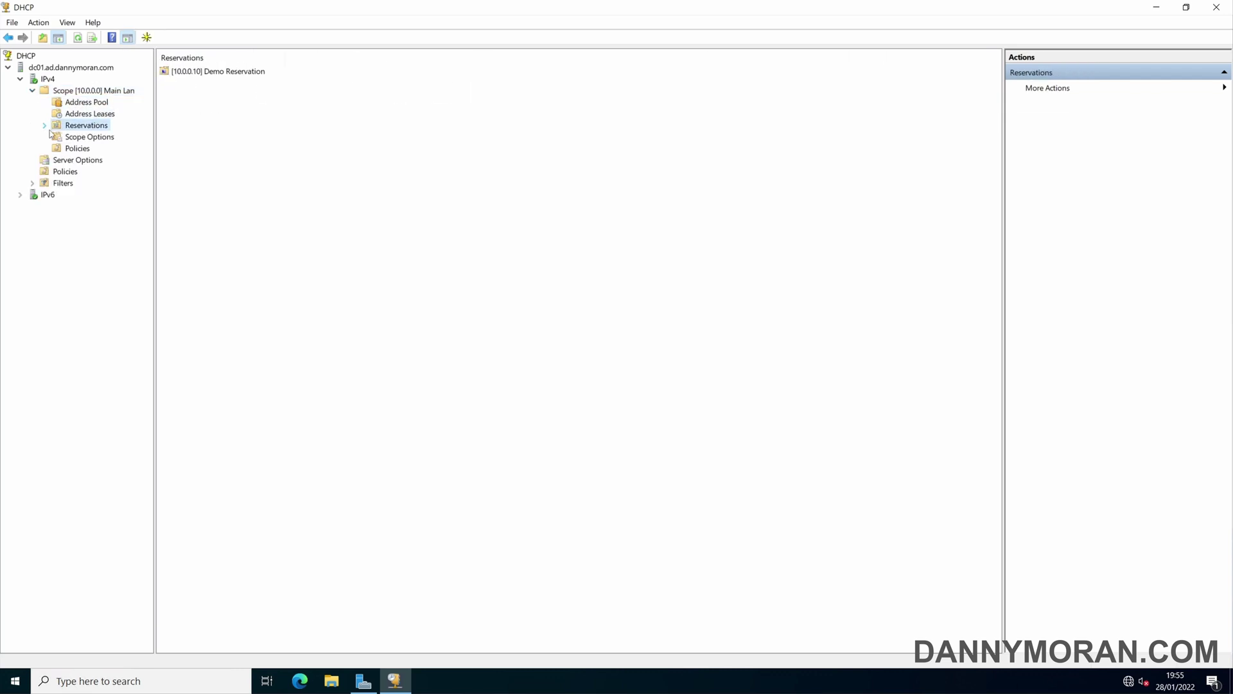
click(45, 126)
click(32, 90)
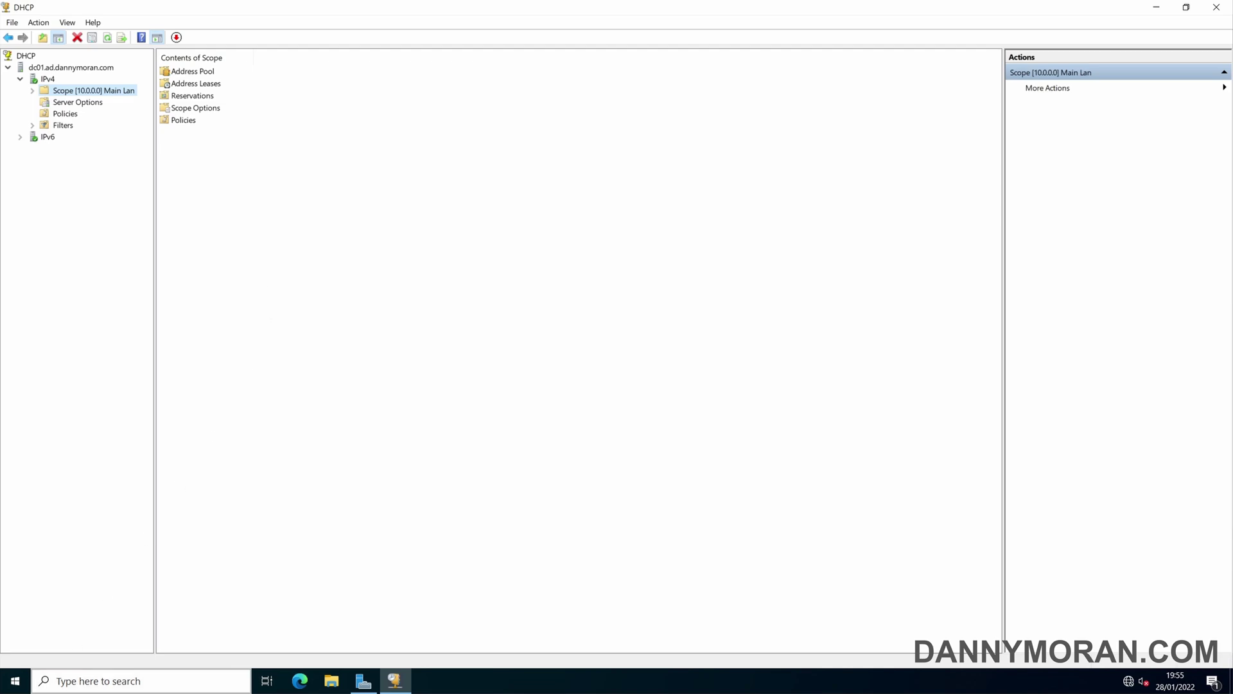
key(alt+F4)
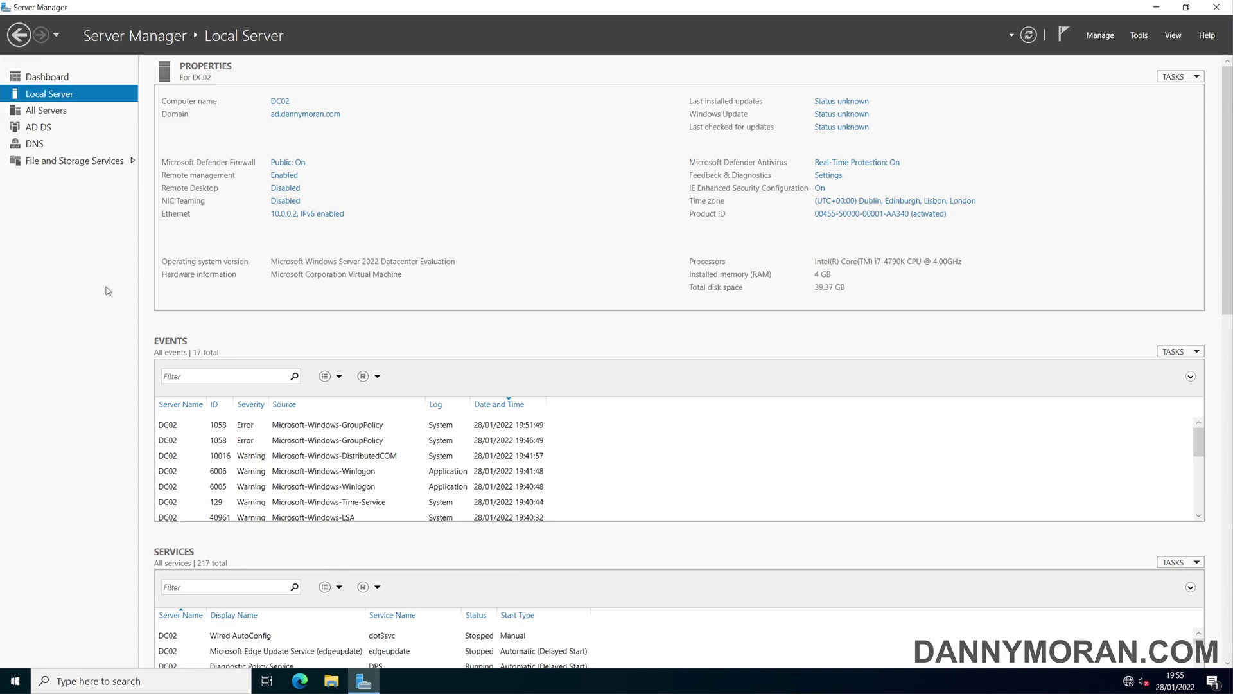
Step: Install the DHCP Server role with its management tools on DC02 via Add Roles and Features
click(1098, 38)
click(1144, 52)
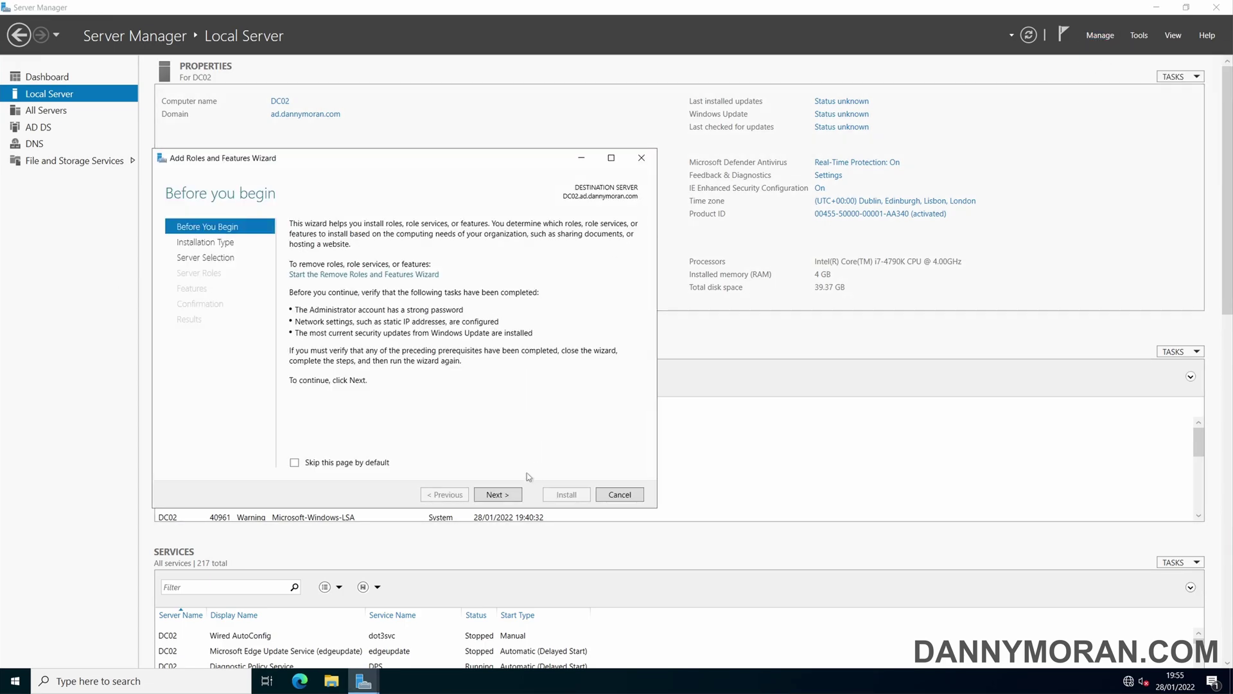
click(498, 495)
click(498, 494)
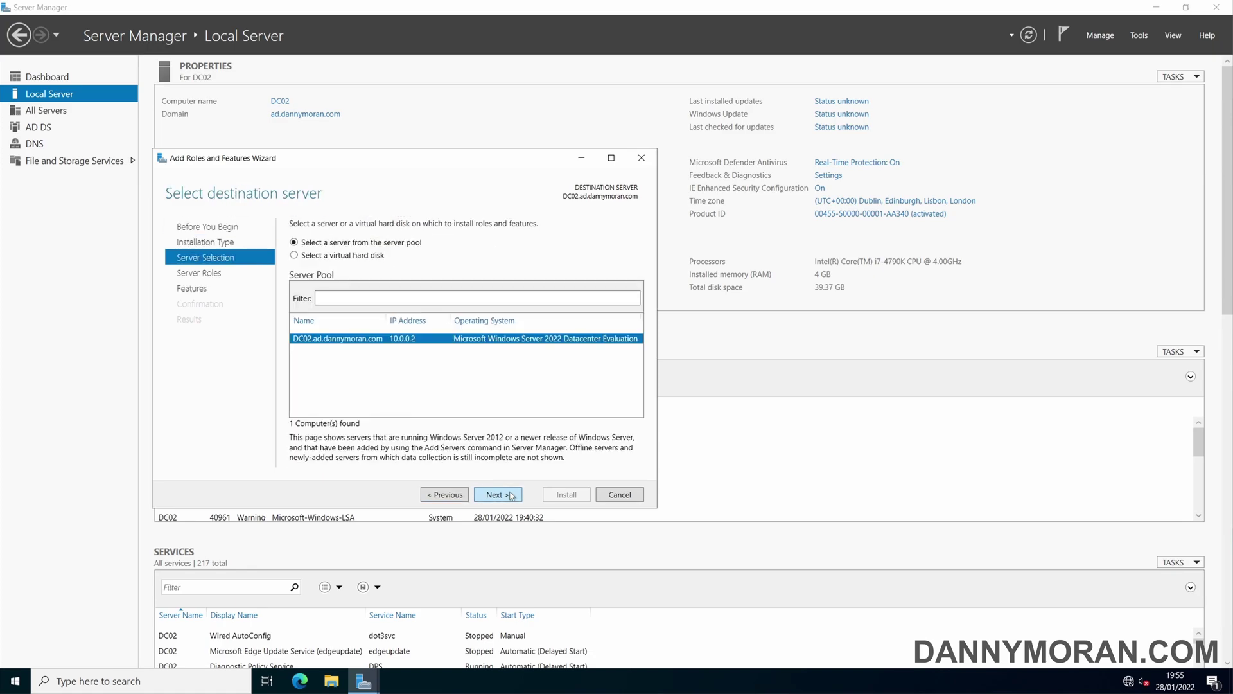
click(511, 495)
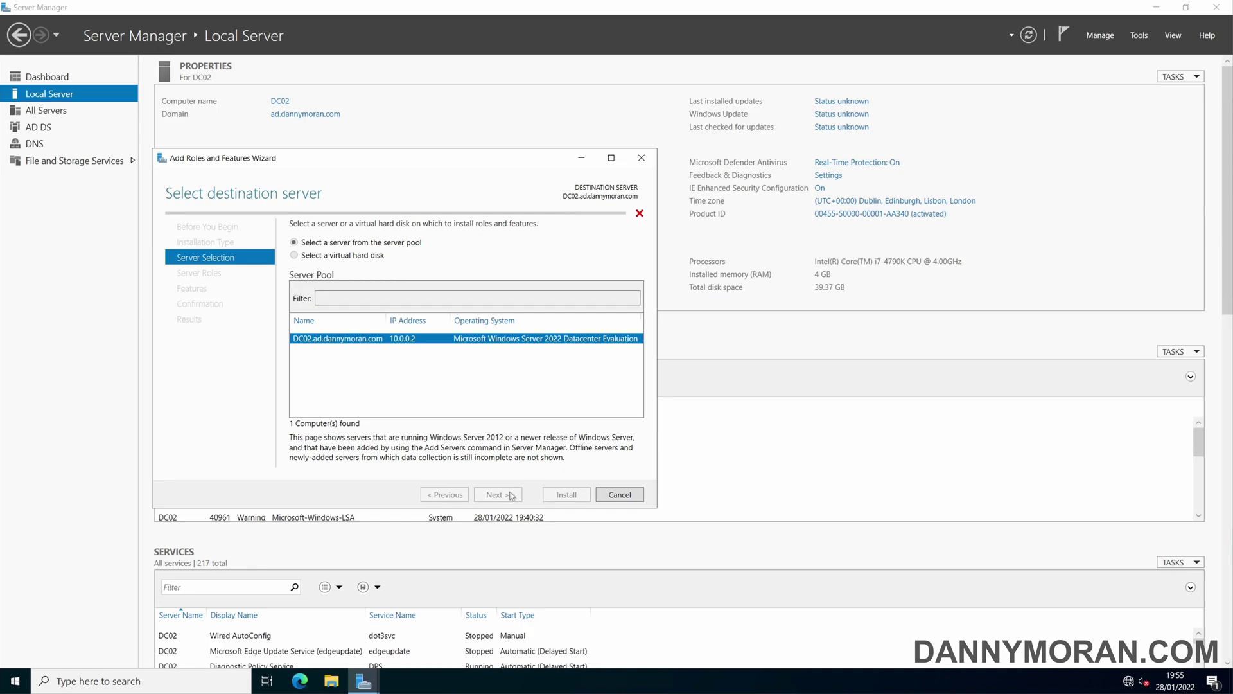
click(308, 328)
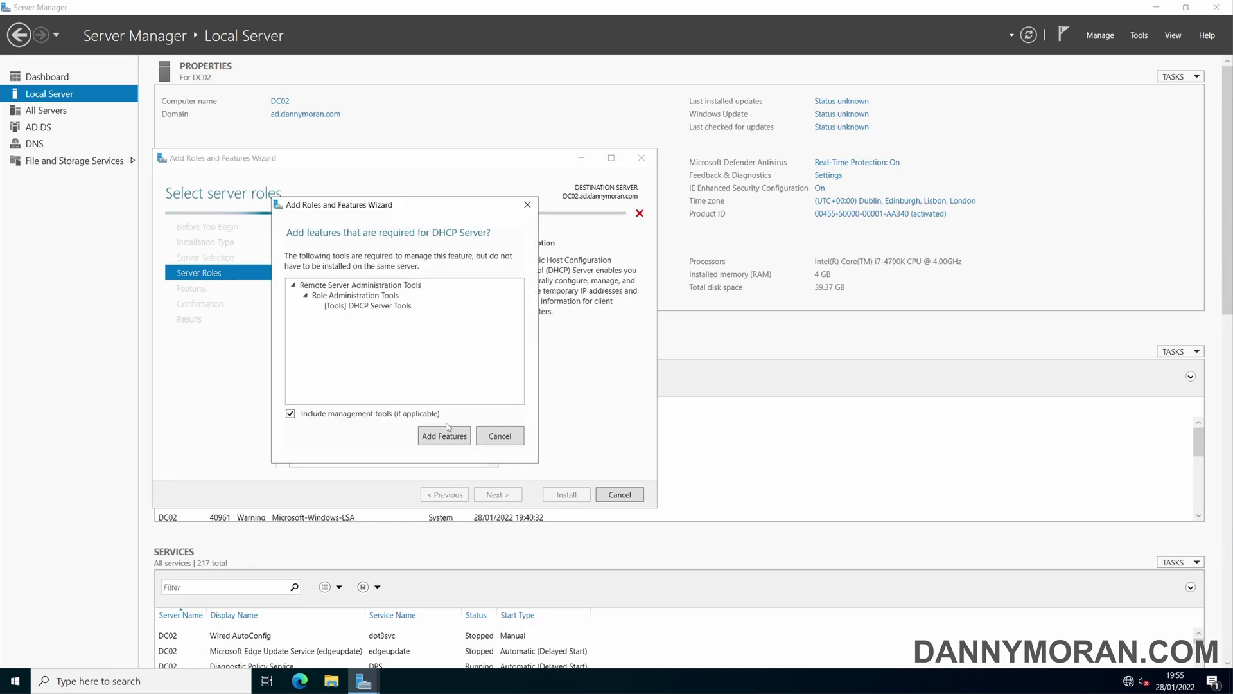
click(457, 442)
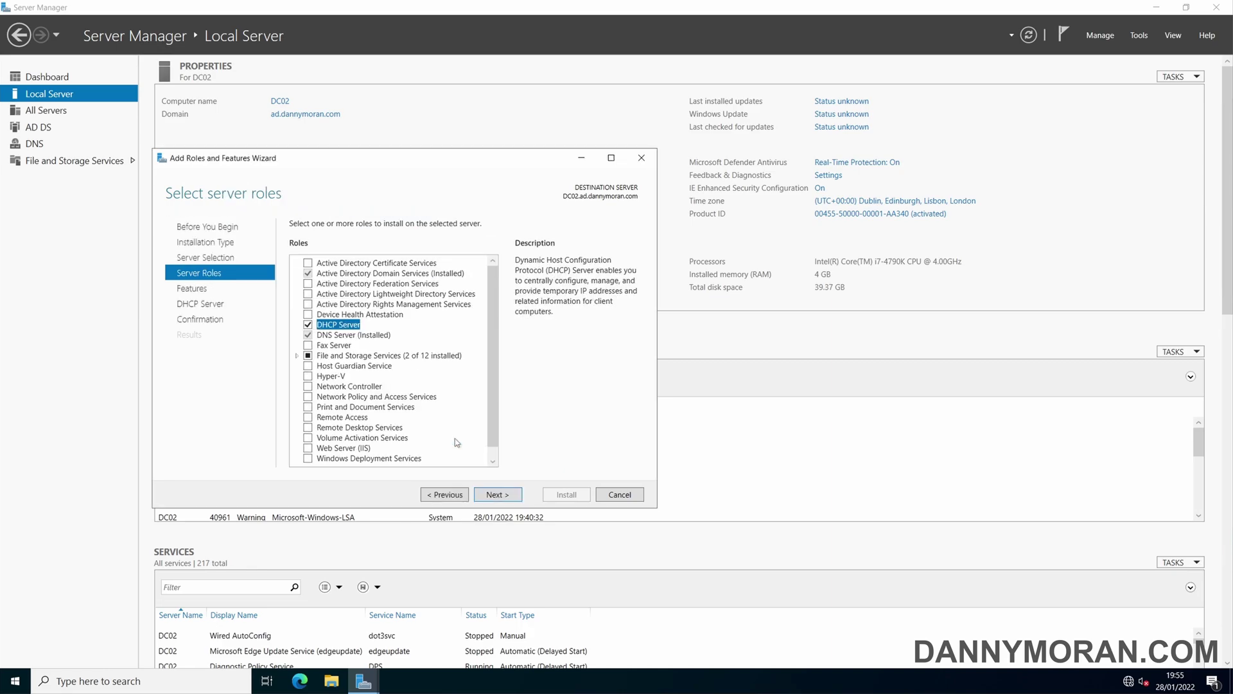
click(495, 496)
click(494, 496)
click(495, 496)
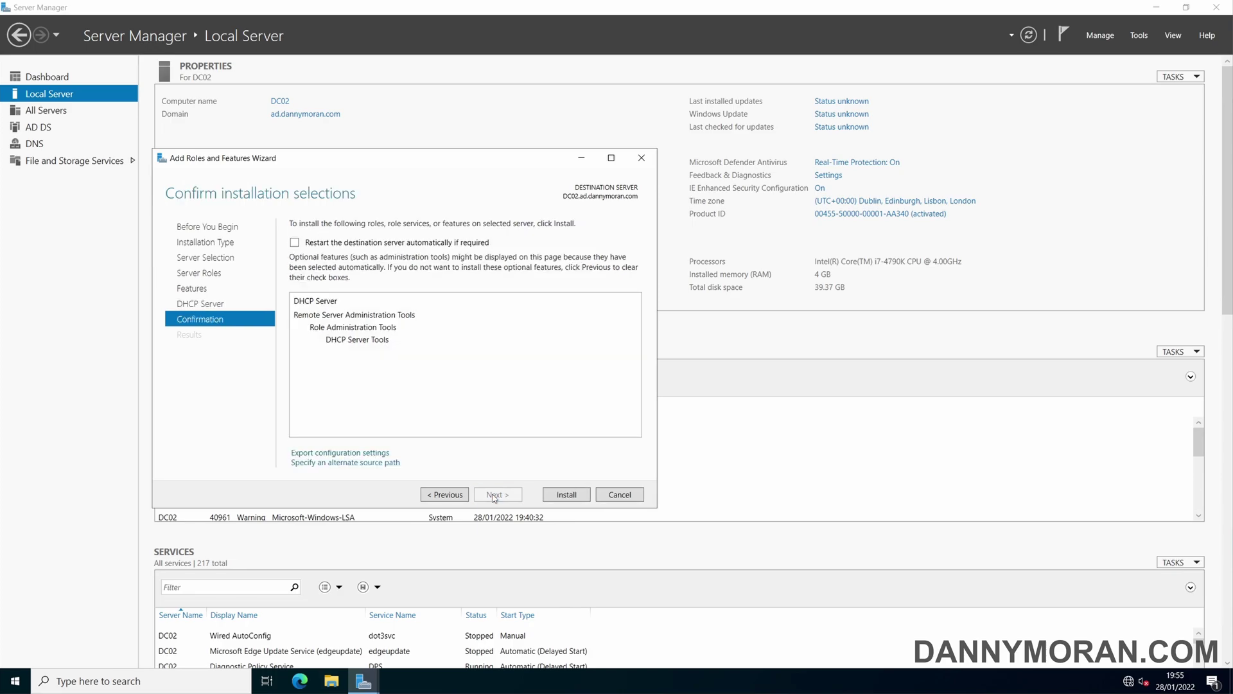
click(566, 496)
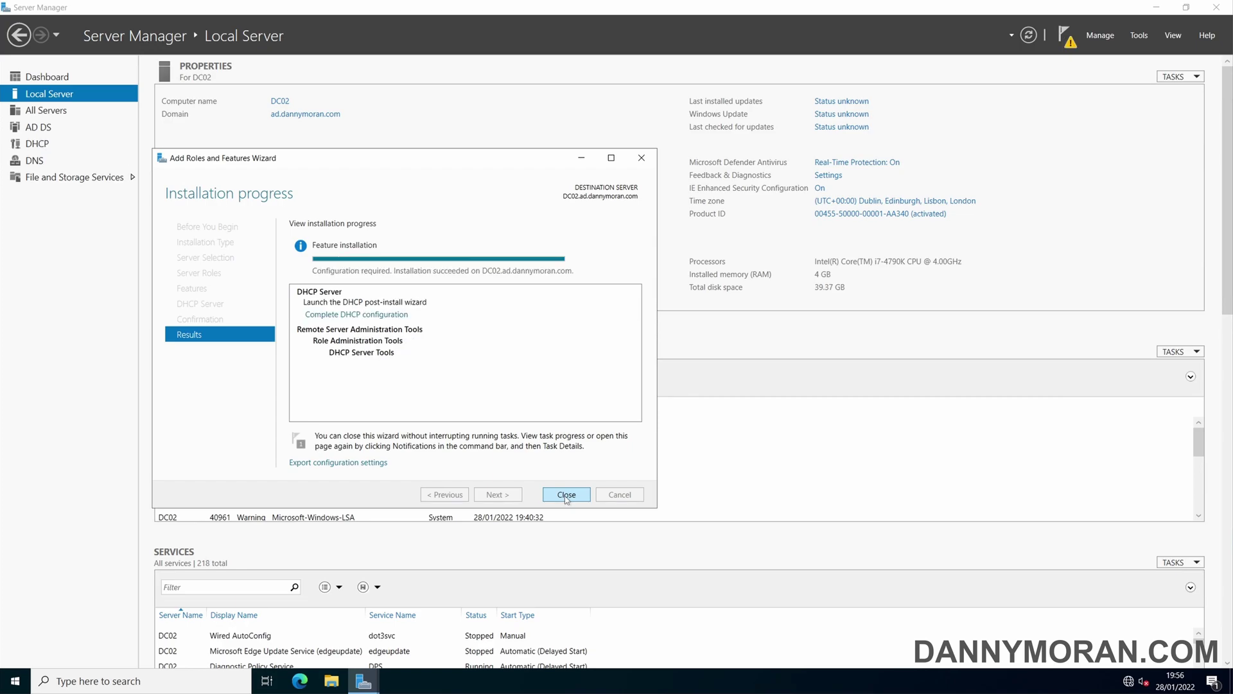
Step: Complete DC02's DHCP post-install configuration, creating the security groups and authorizing the server
click(568, 496)
click(1064, 34)
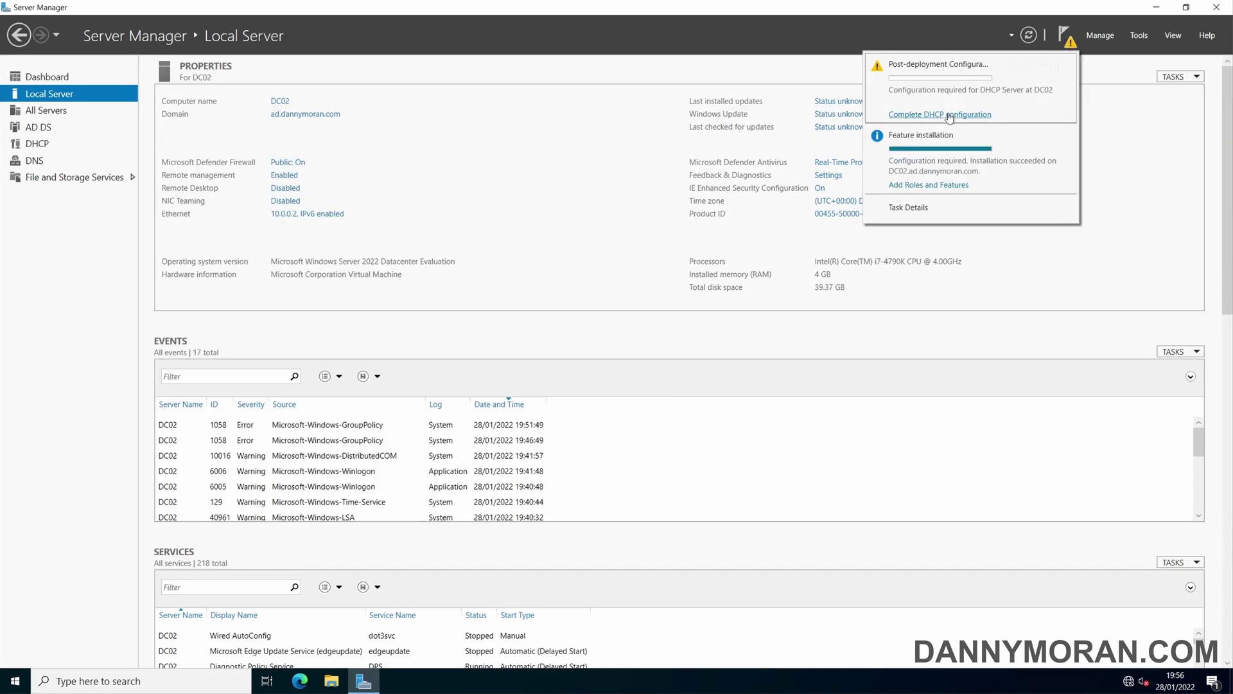
click(928, 118)
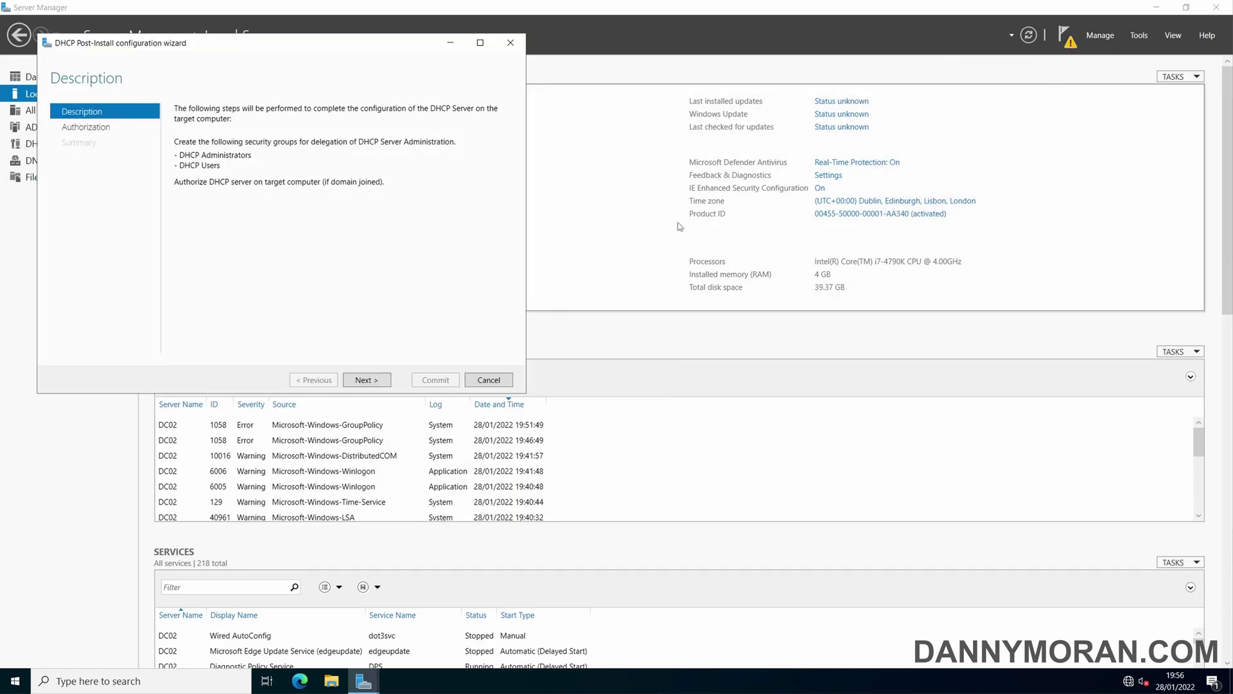
click(366, 380)
click(443, 380)
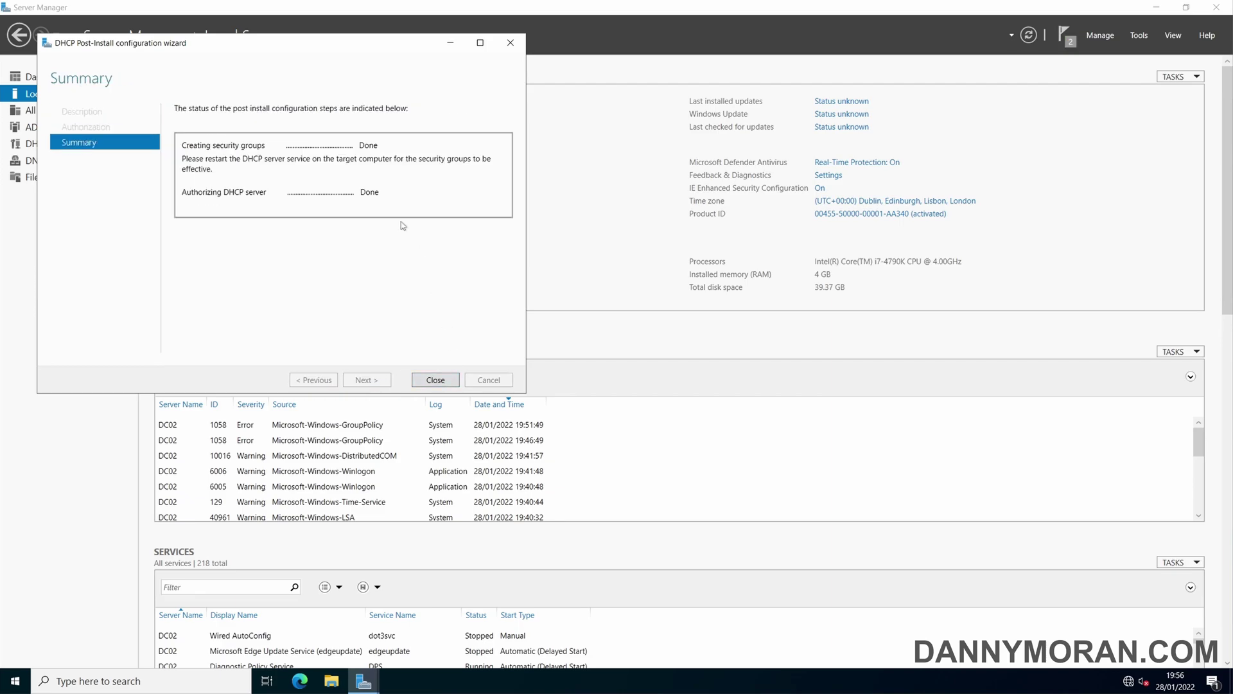
click(437, 380)
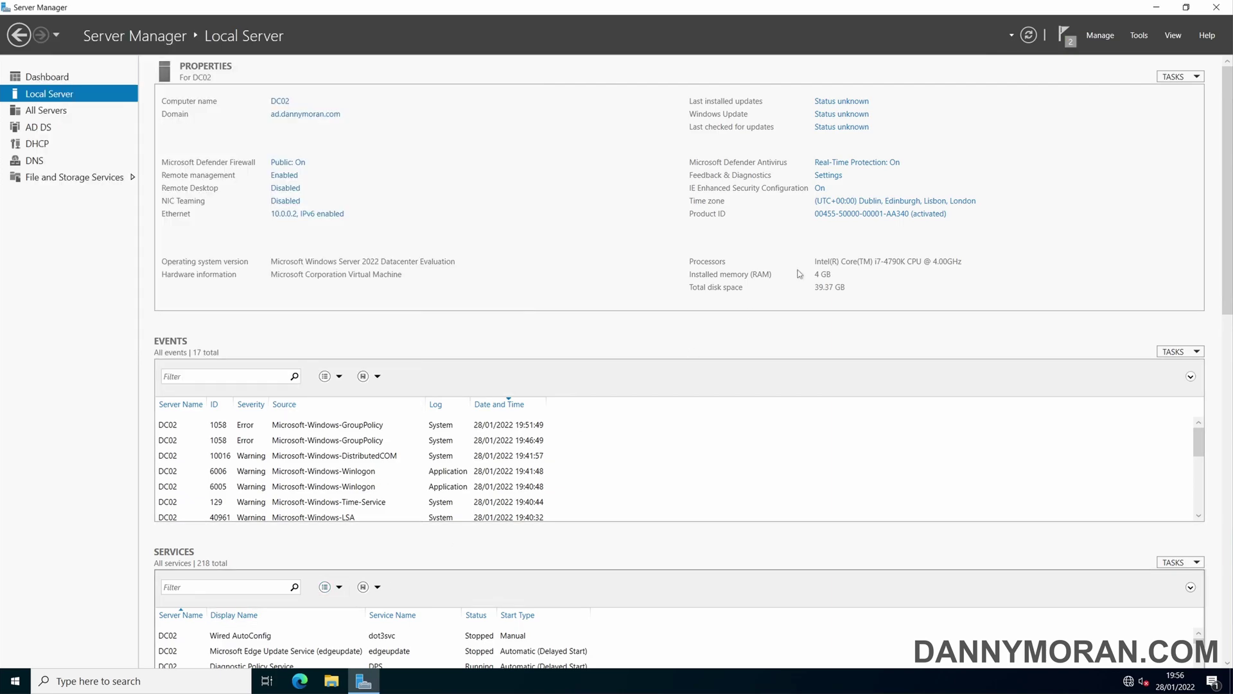
Step: Open DC02's DHCP console maximized and expand the dc02 and IPv4 nodes
click(1139, 36)
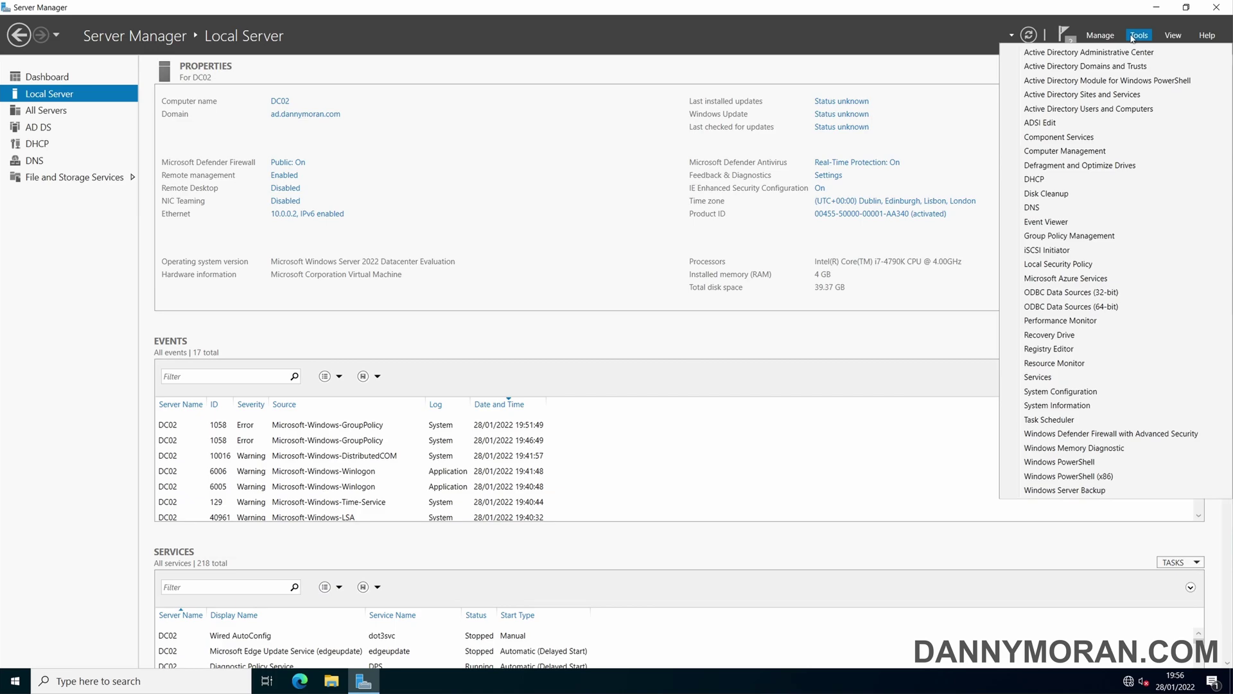
click(1063, 183)
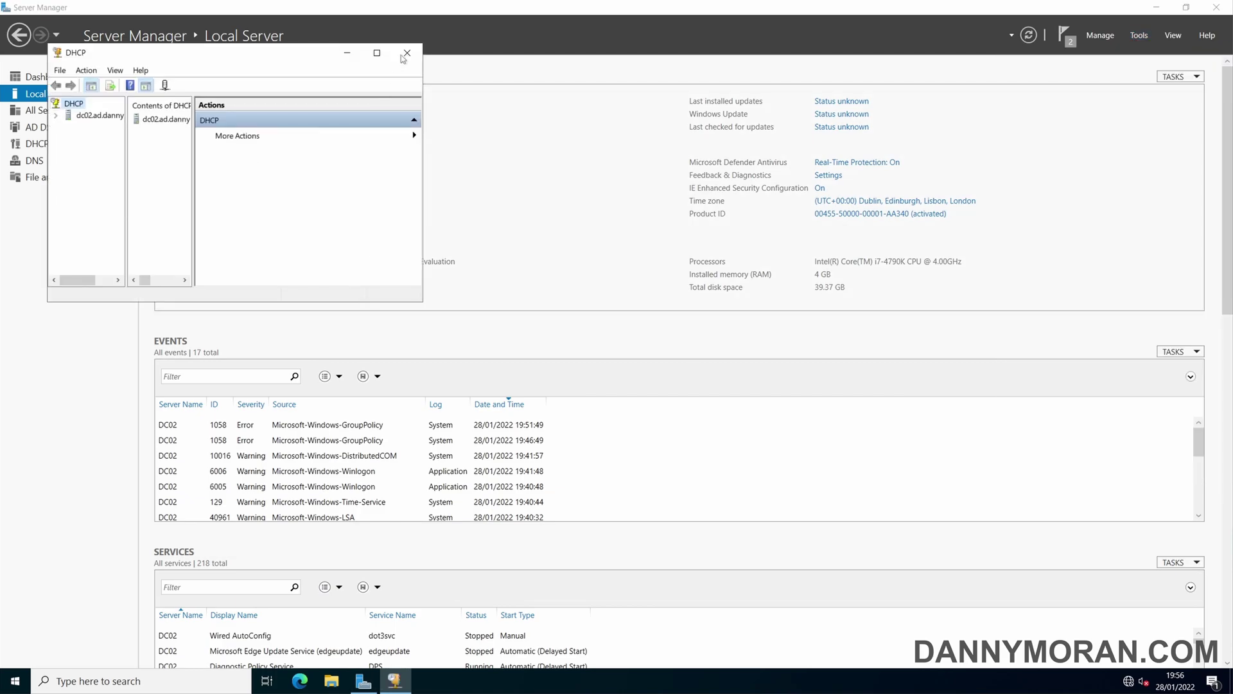
click(377, 53)
click(8, 67)
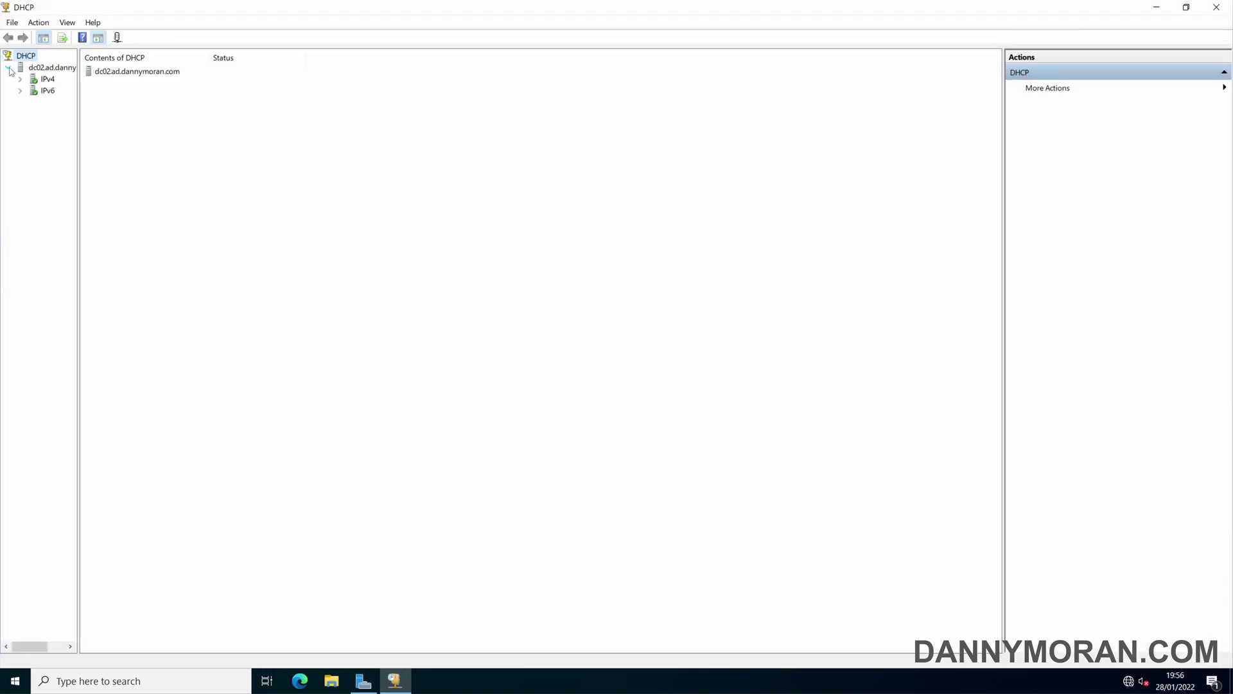
double_click(48, 79)
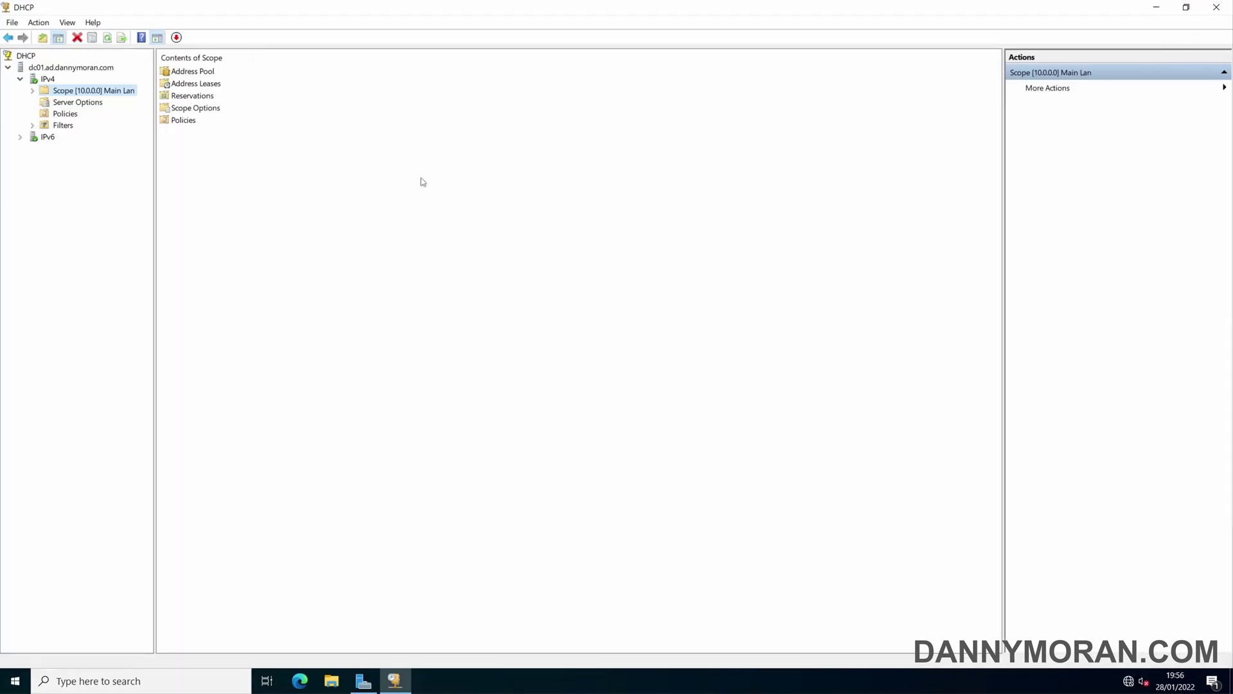
Step: Start Configure Failover from DC01's IPv4 node with the 10.0.0.0 scope included
click(51, 80)
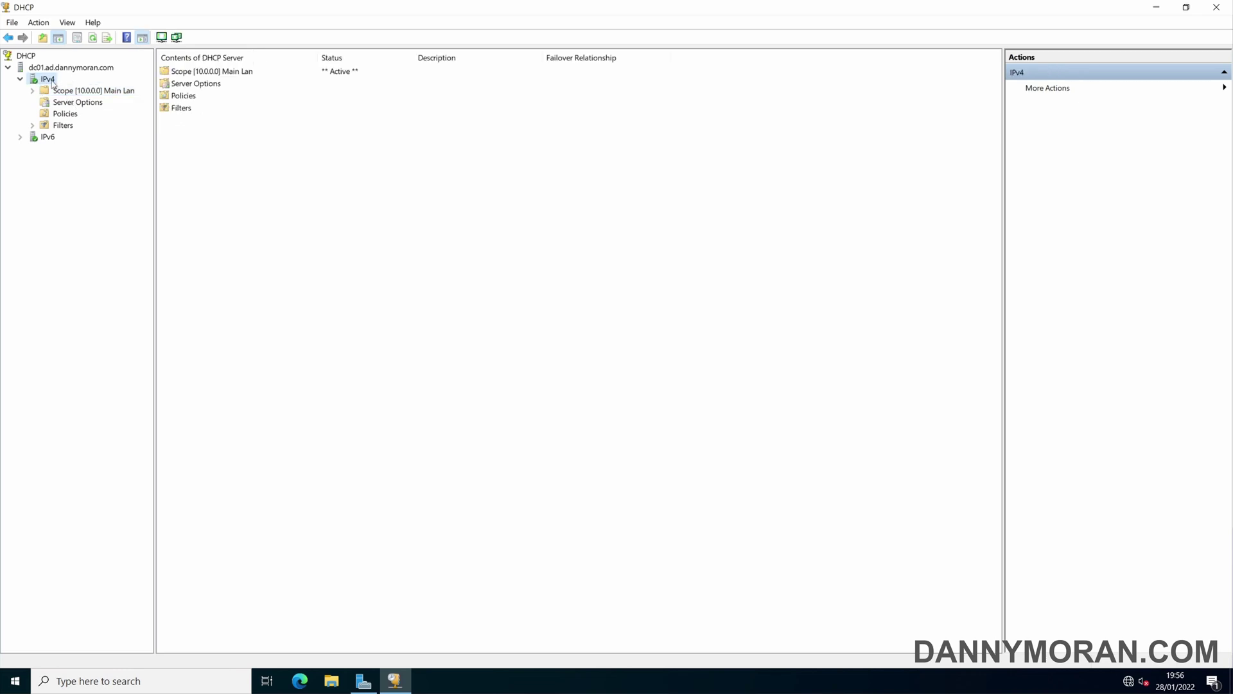
right_click(50, 82)
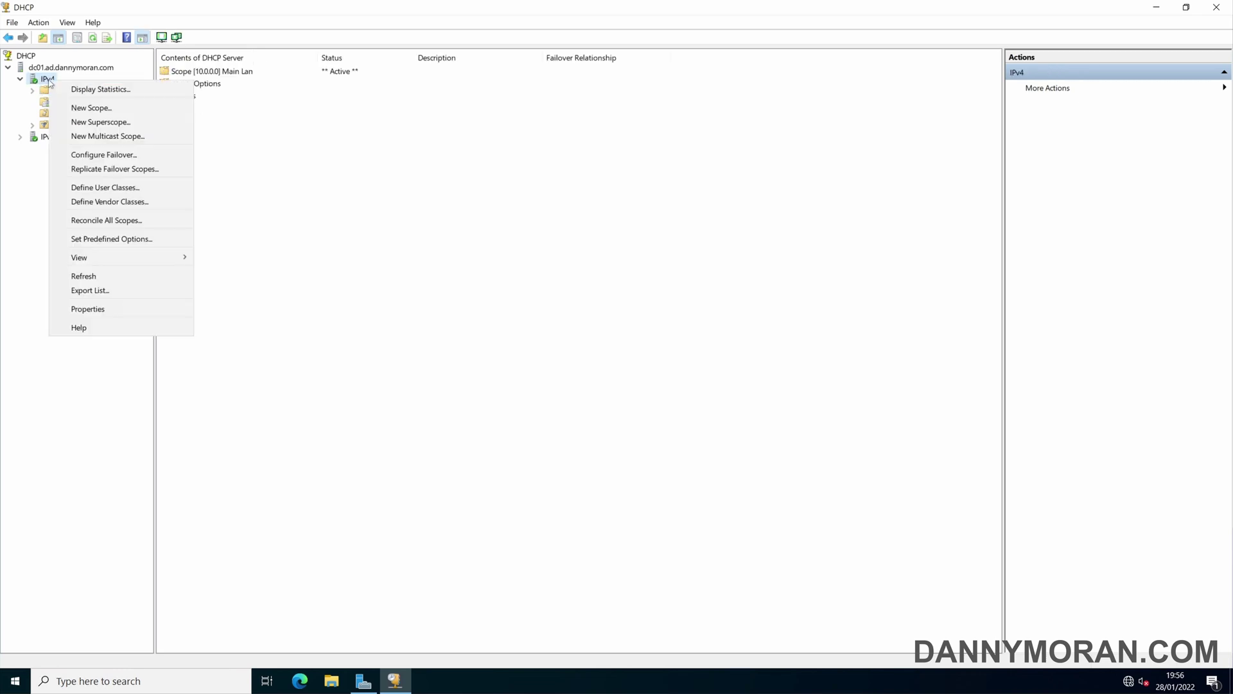
click(123, 159)
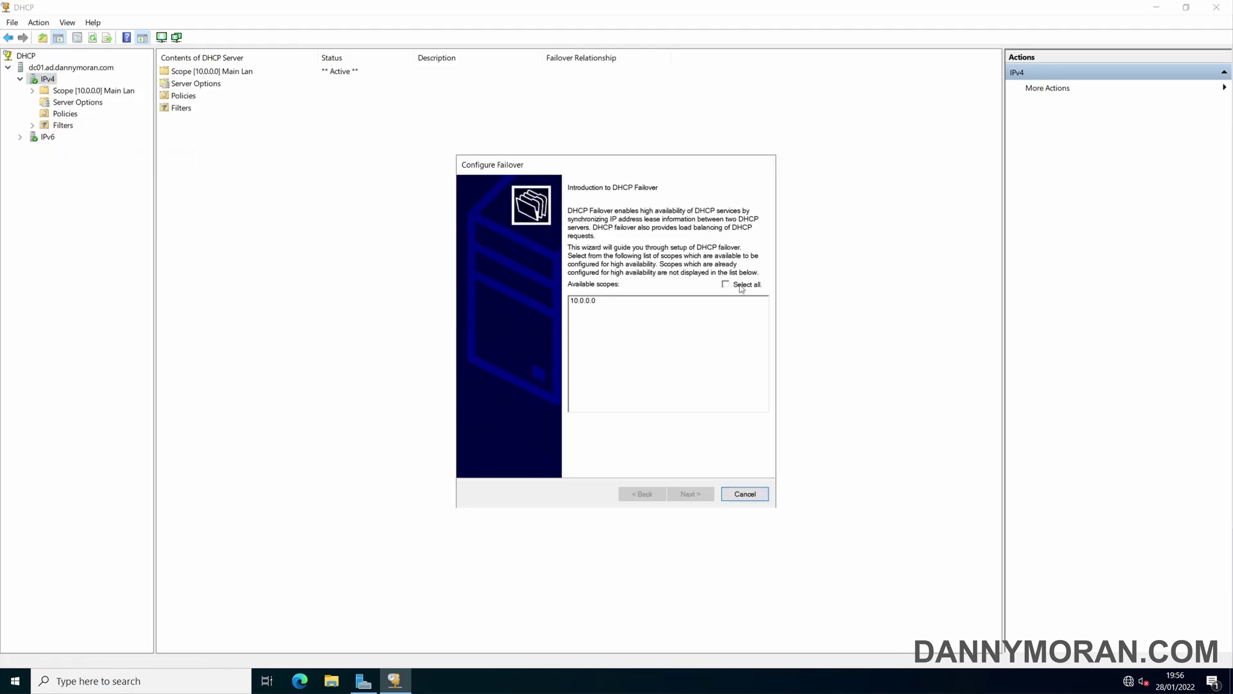
drag(604, 172, 579, 177)
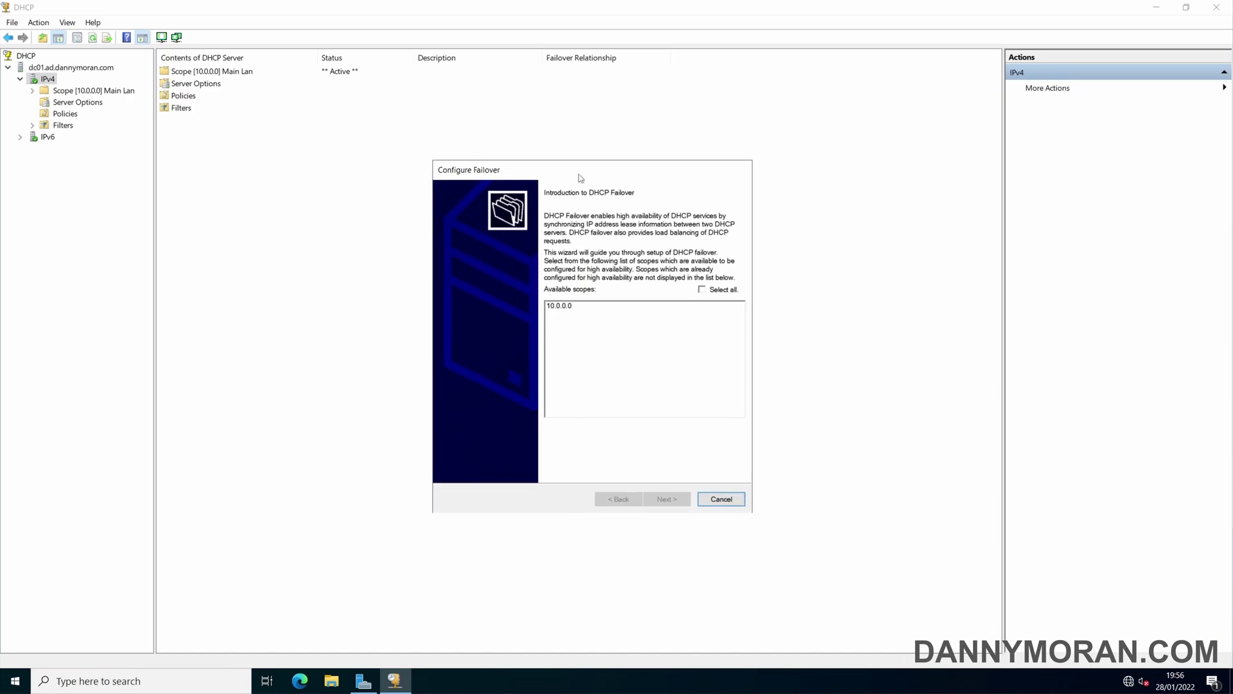
click(715, 289)
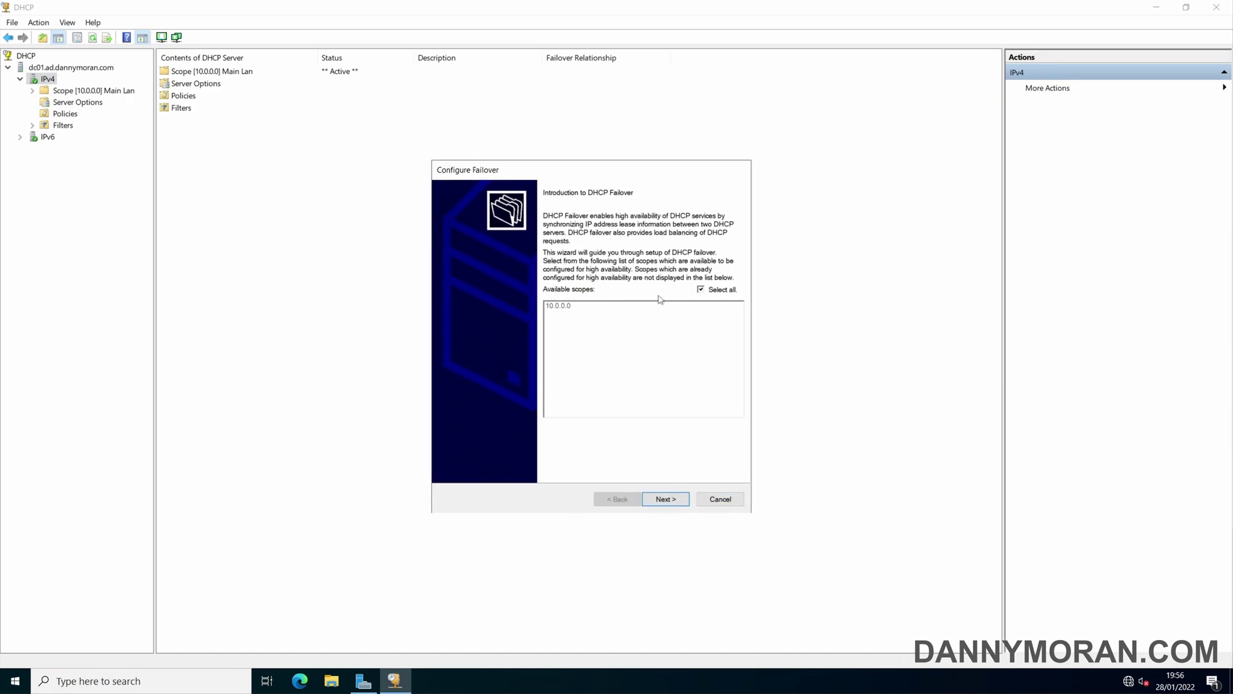
click(714, 290)
click(582, 306)
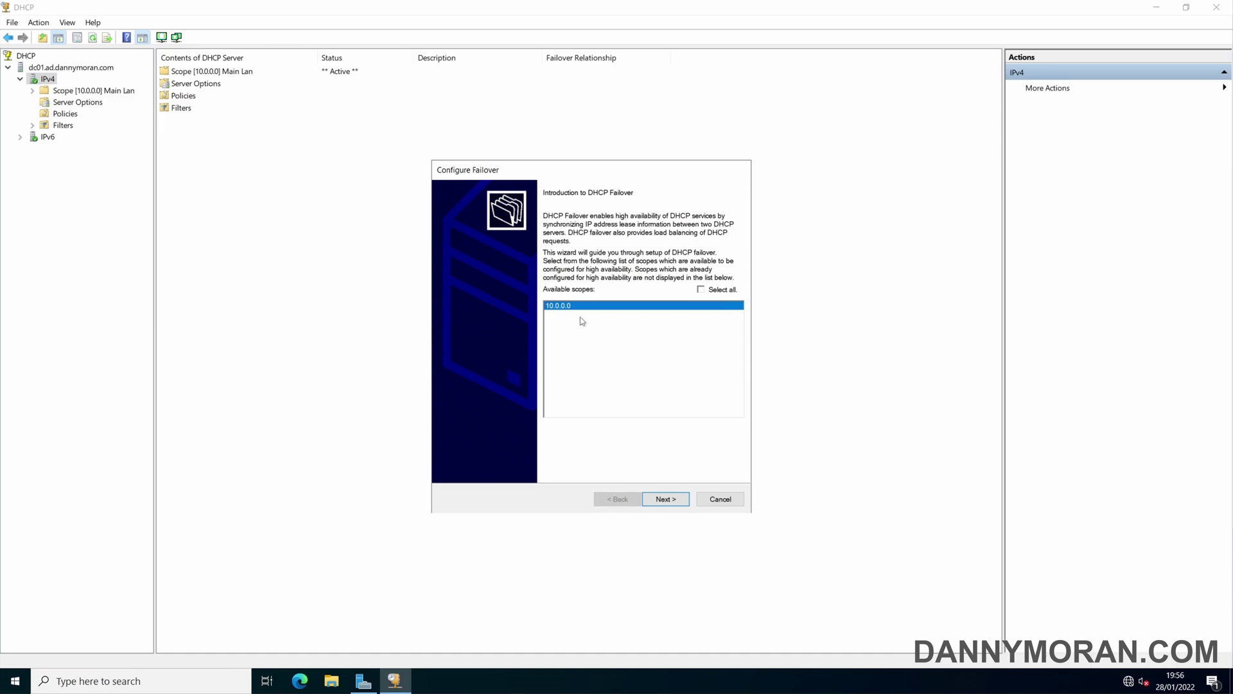
click(713, 290)
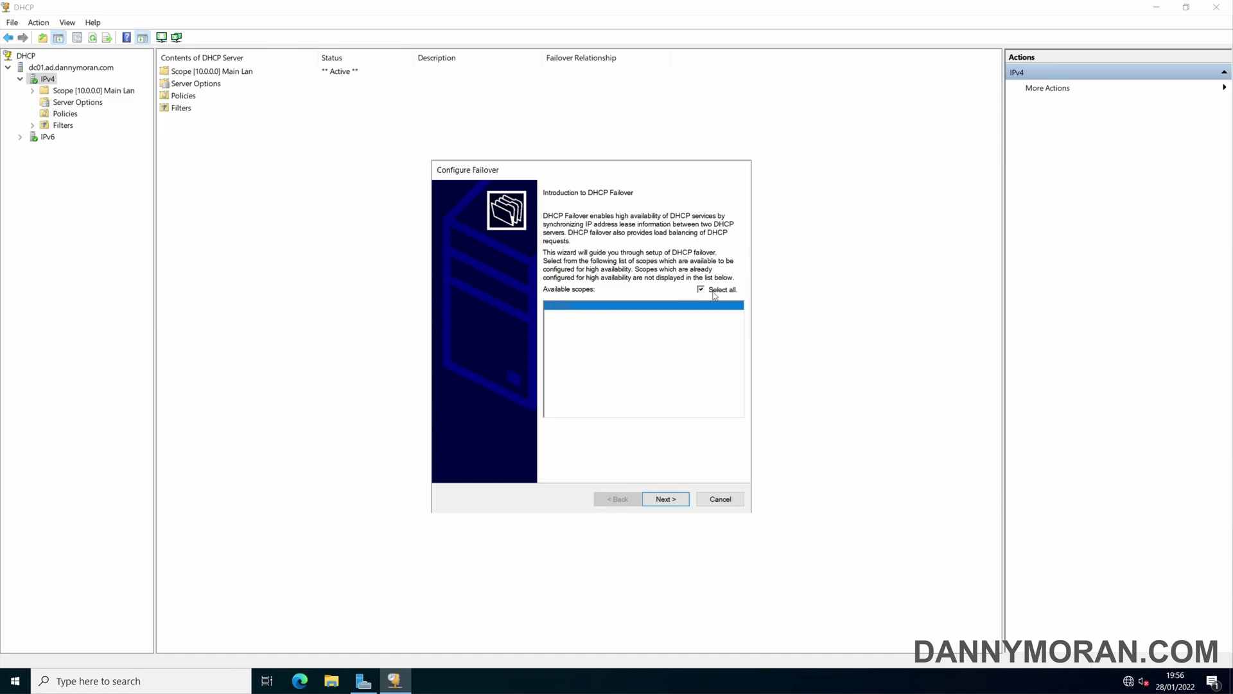
click(668, 500)
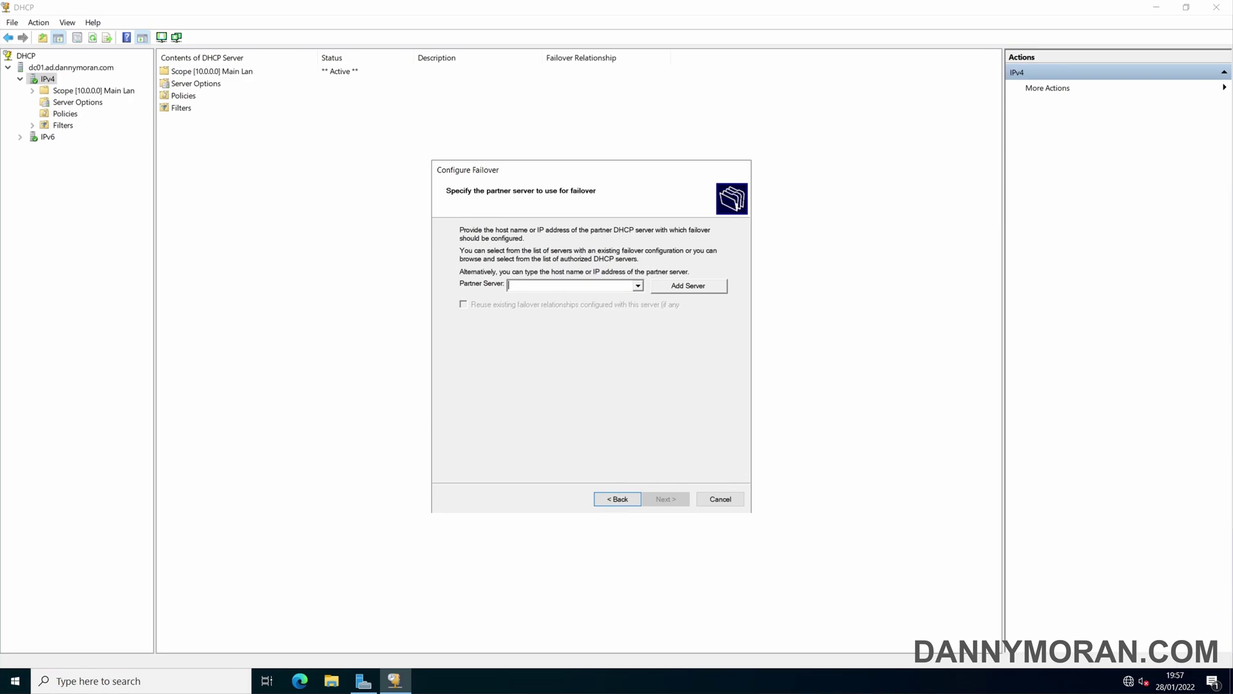
Step: Add dc02 as the failover partner server, correcting the mistyped name dc03
click(703, 288)
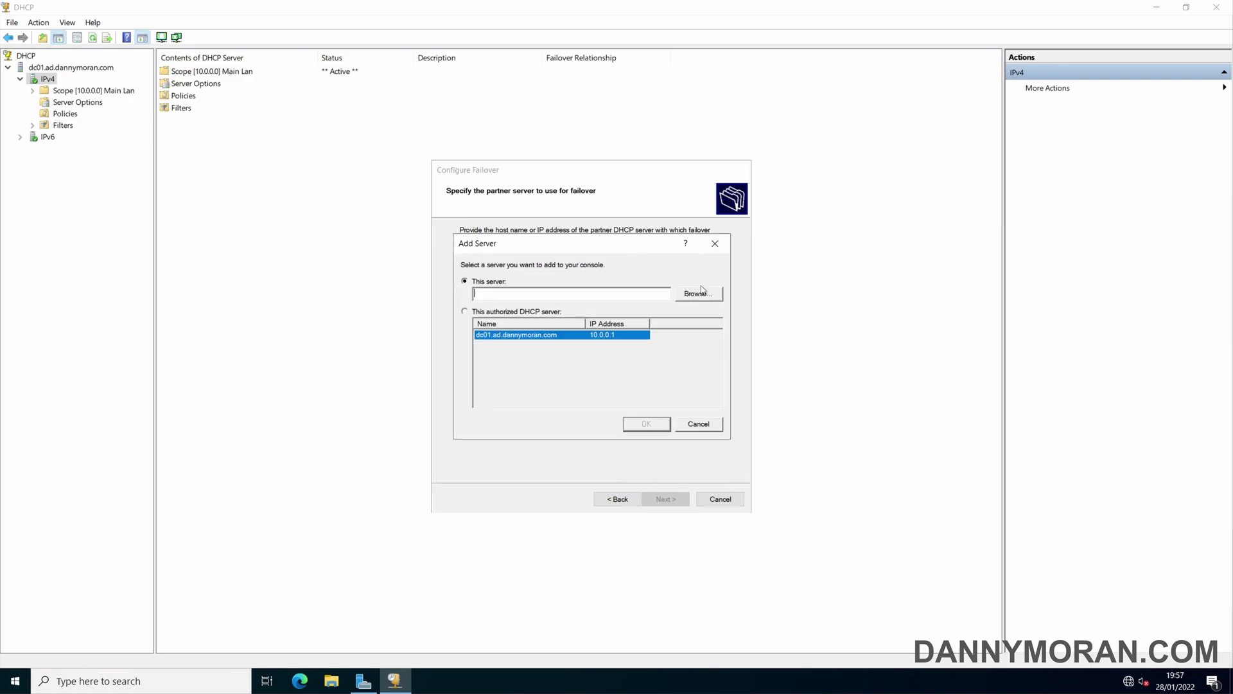
click(691, 294)
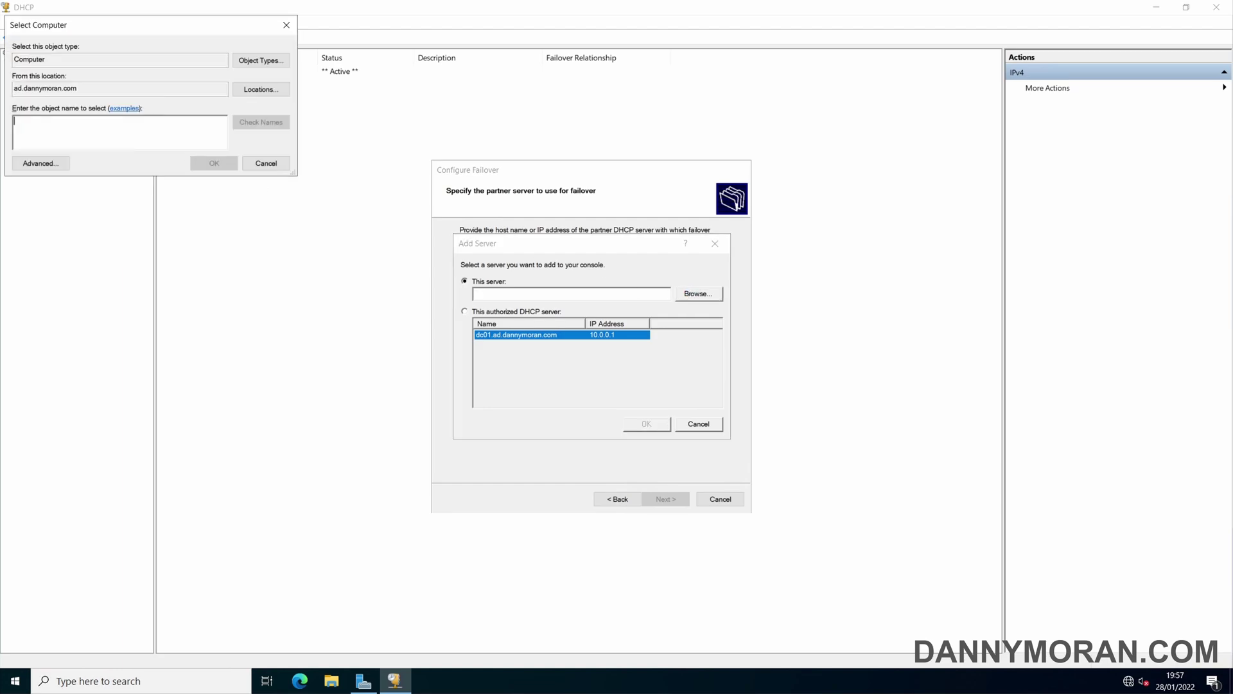
text(dc03)
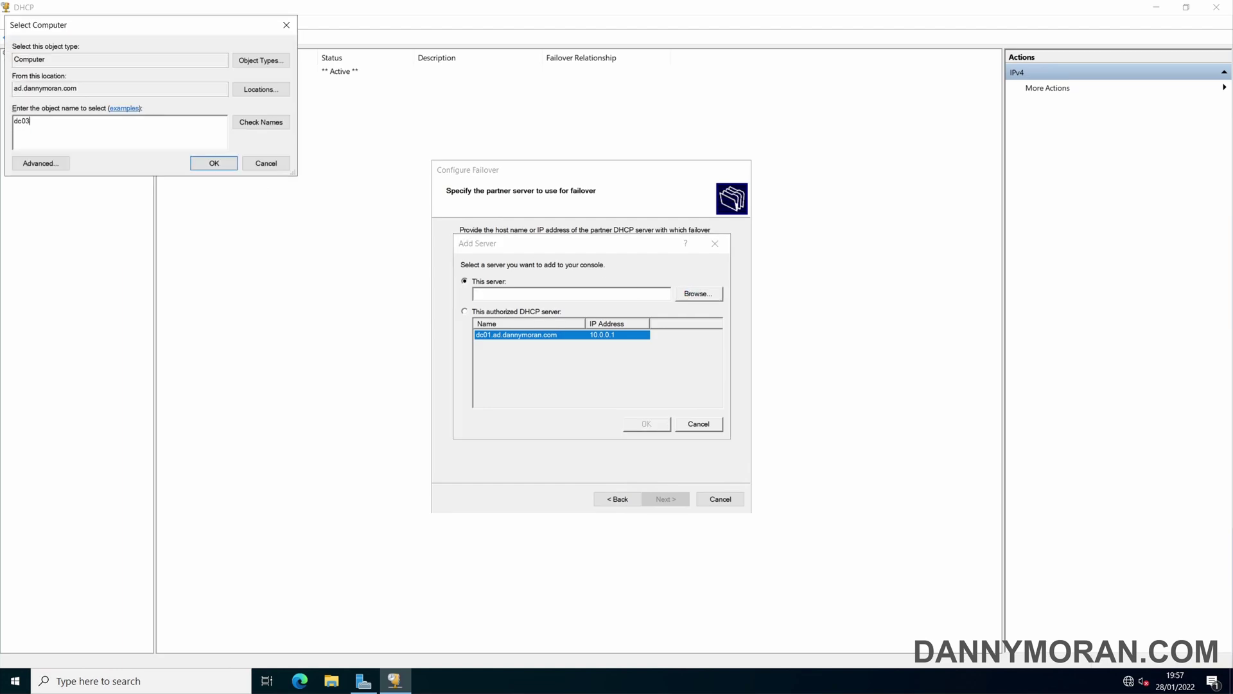
key(BackSpace)
text(2)
click(269, 125)
click(214, 163)
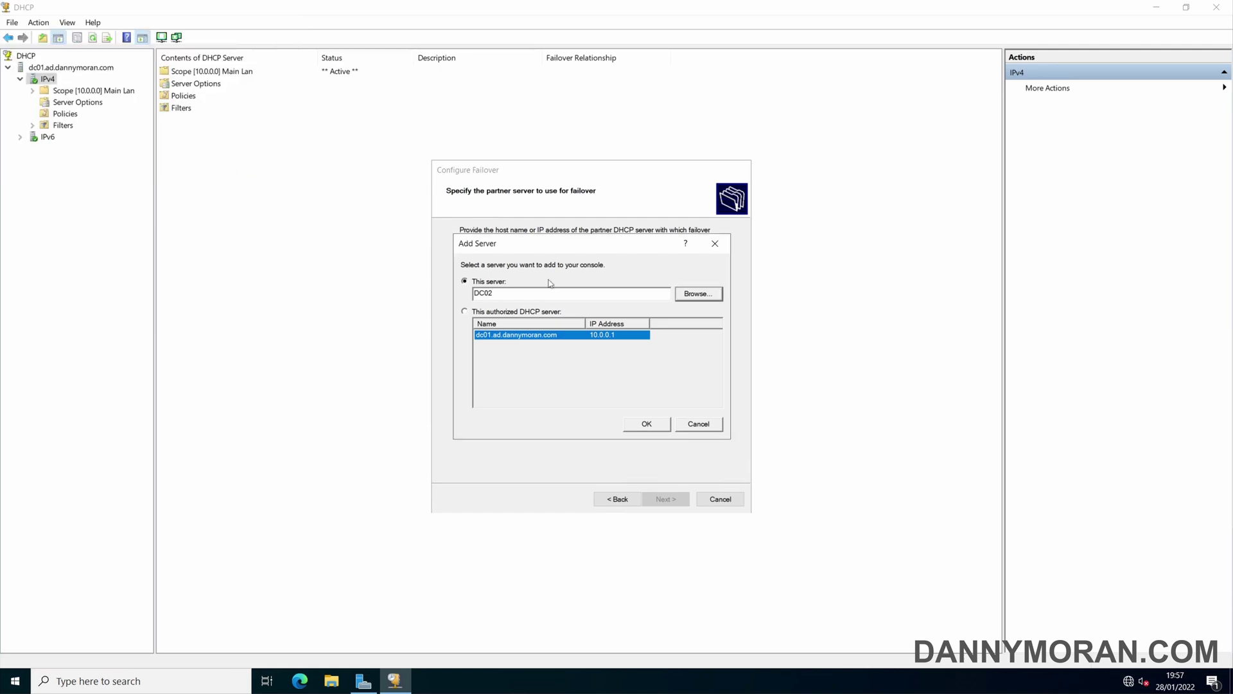
click(652, 423)
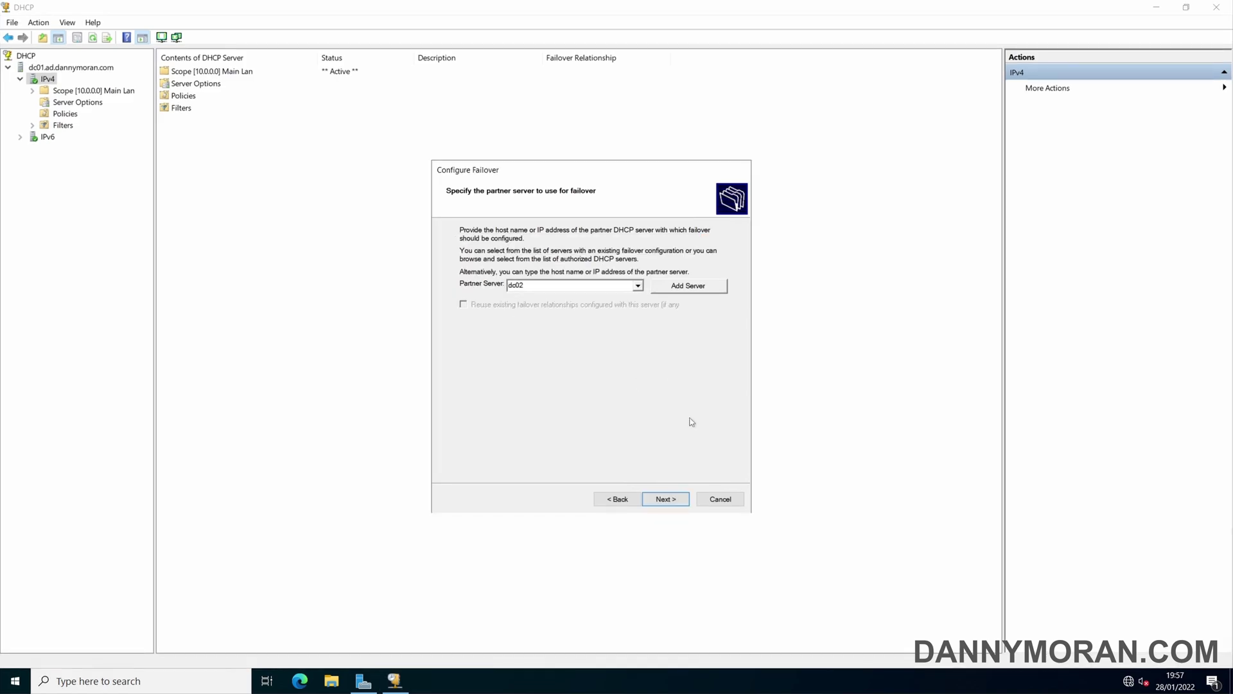
Step: Move to the new failover relationship page, keeping the default relationship name, and view the Mode options
click(671, 502)
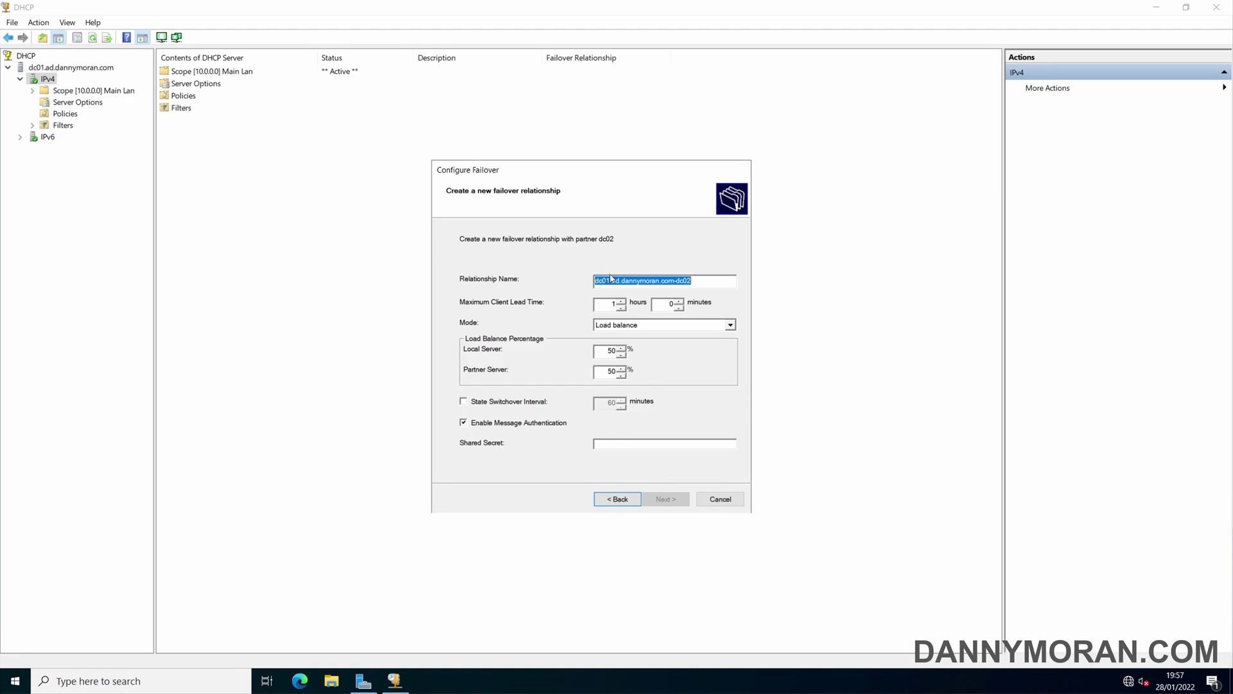
click(659, 281)
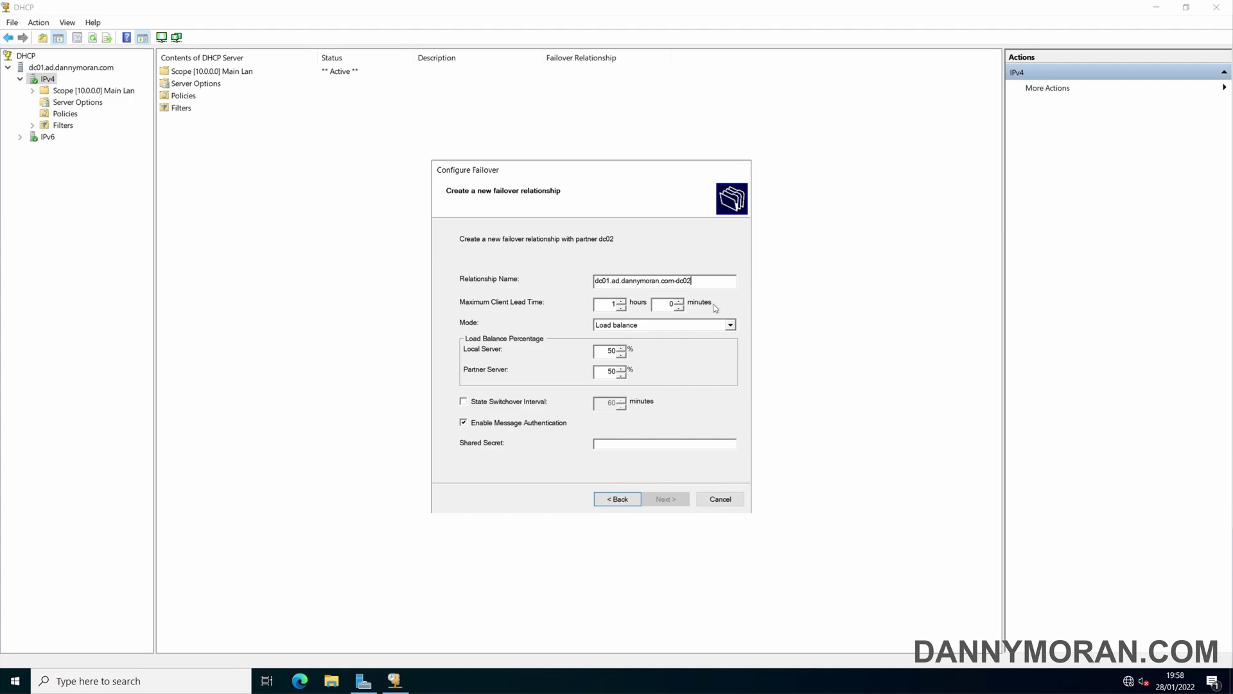
click(731, 326)
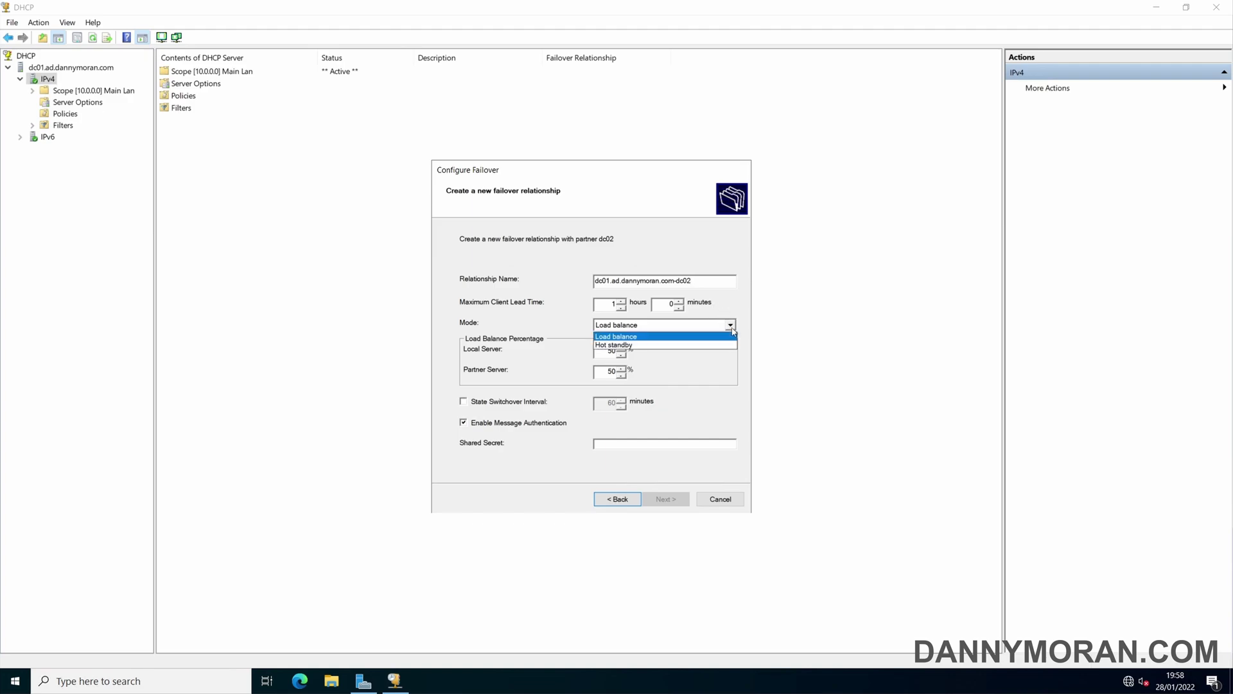
Step: Compare Hot standby and Load balance failover modes and their settings
click(633, 345)
click(639, 325)
click(637, 337)
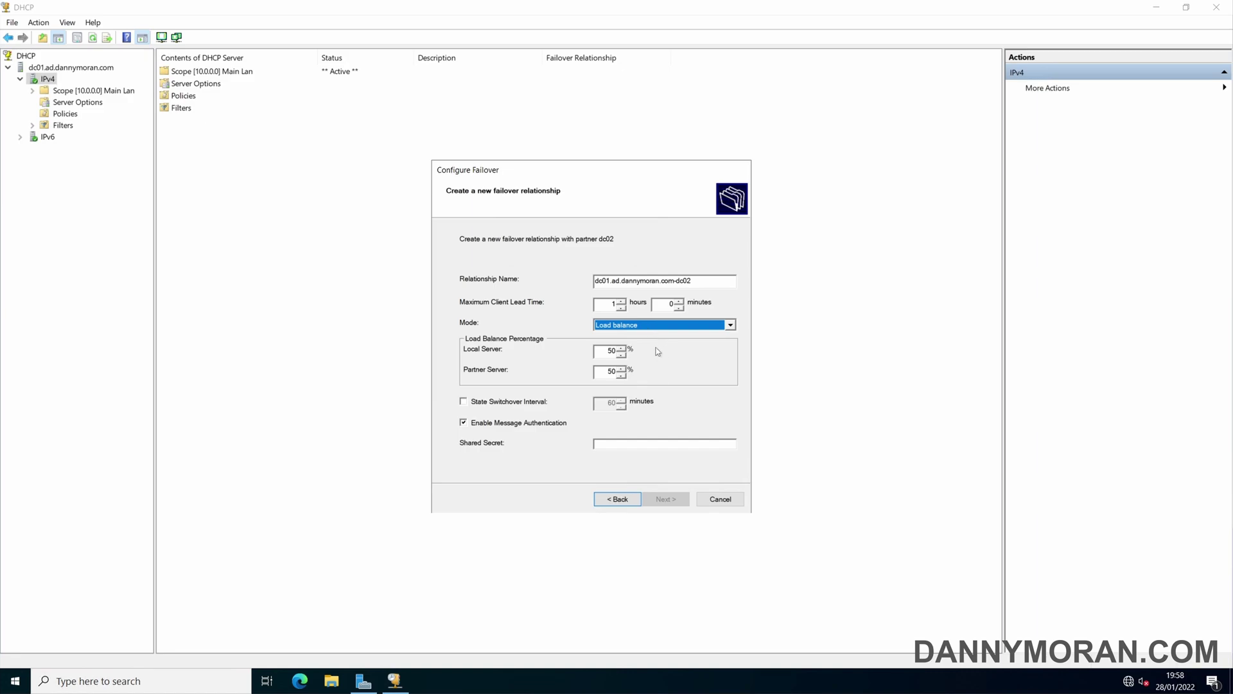
click(608, 351)
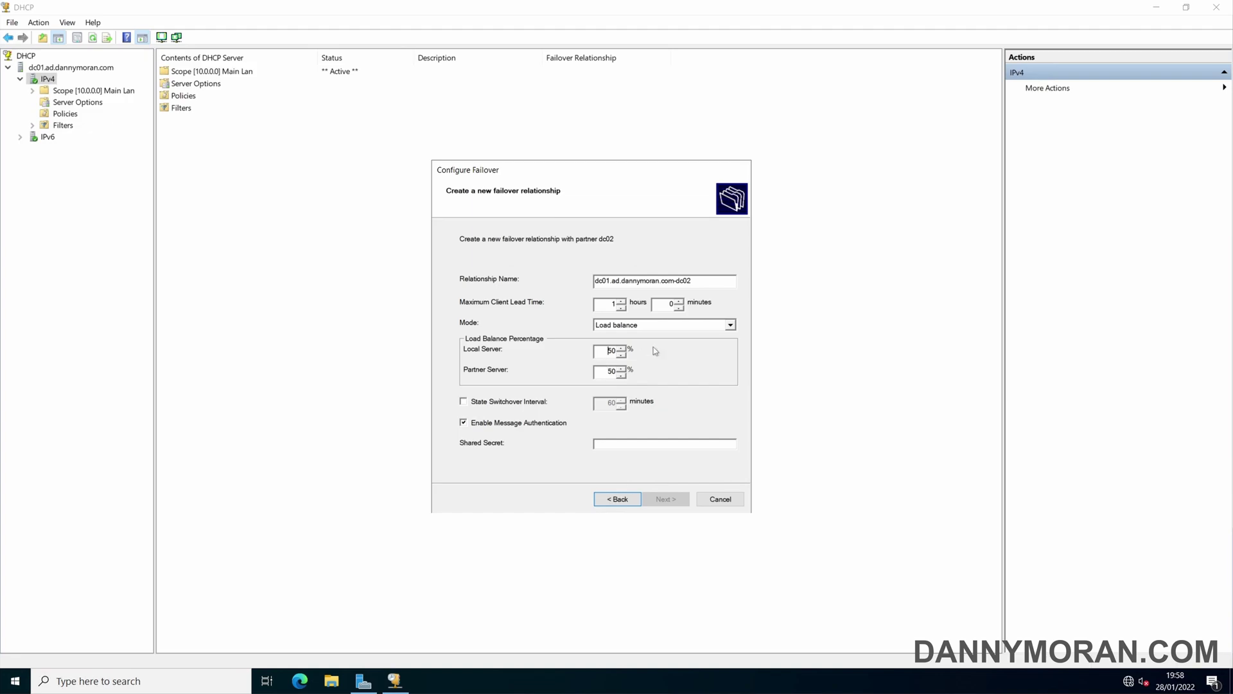
click(729, 325)
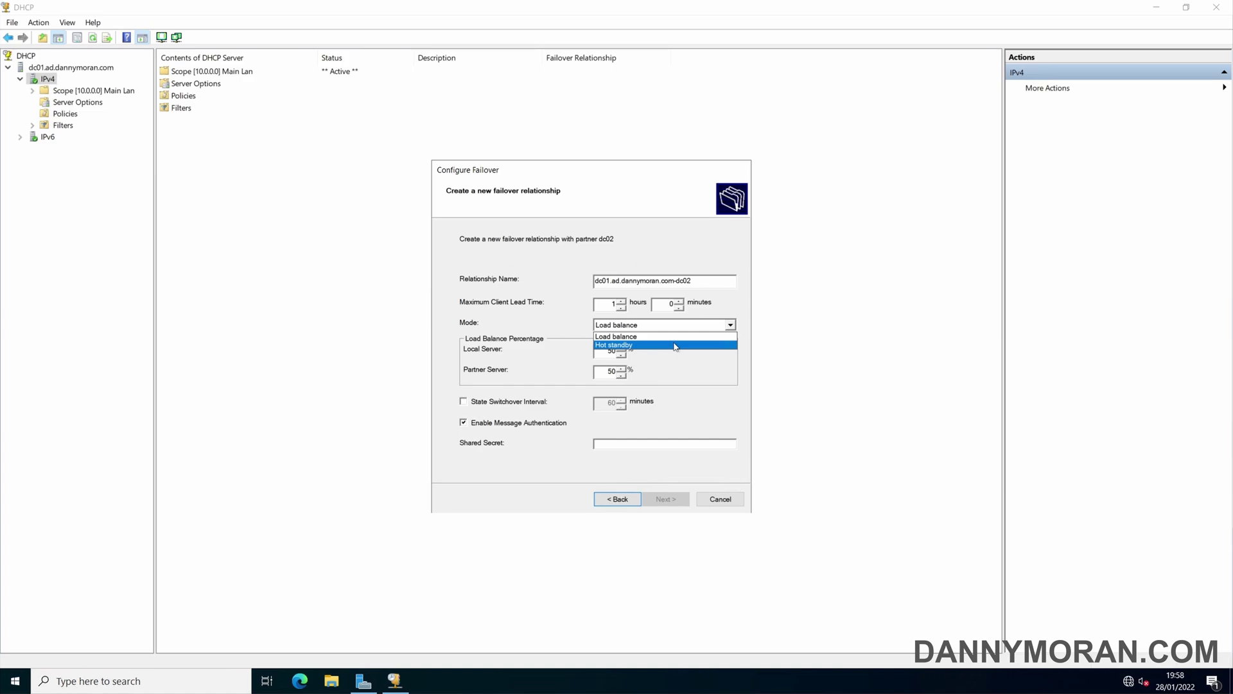
click(675, 346)
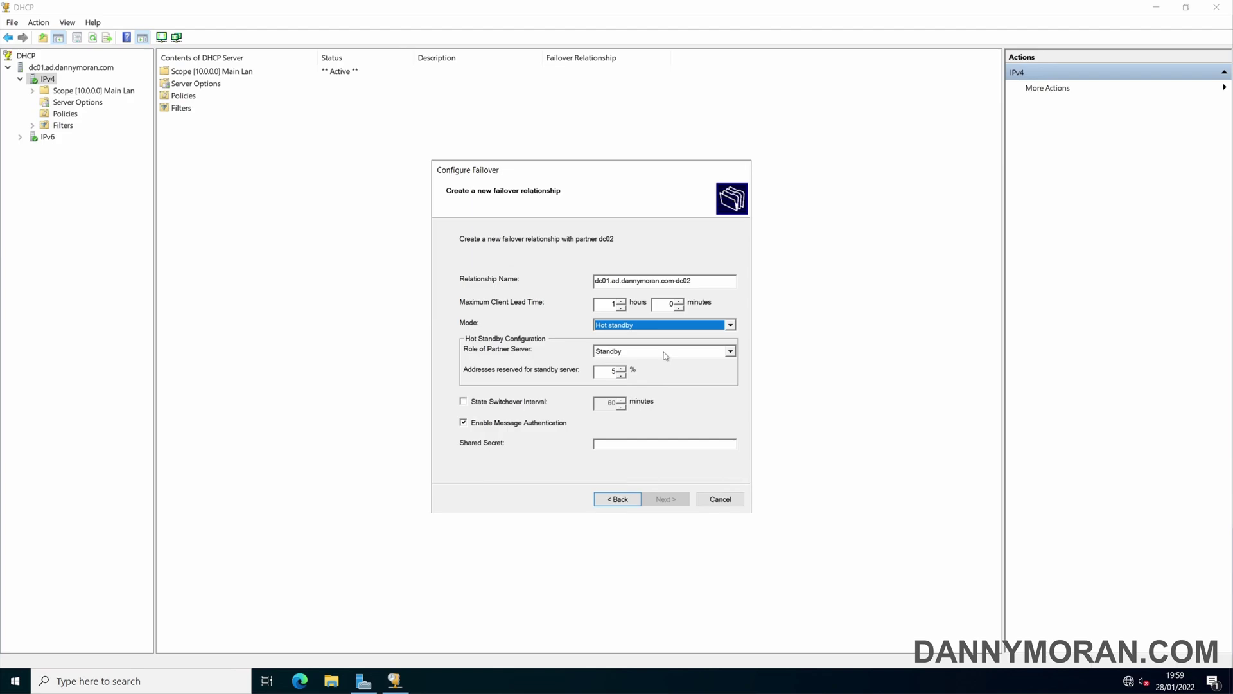
Step: Keep Load balance mode at 50/50 and enter the shared secret
click(665, 325)
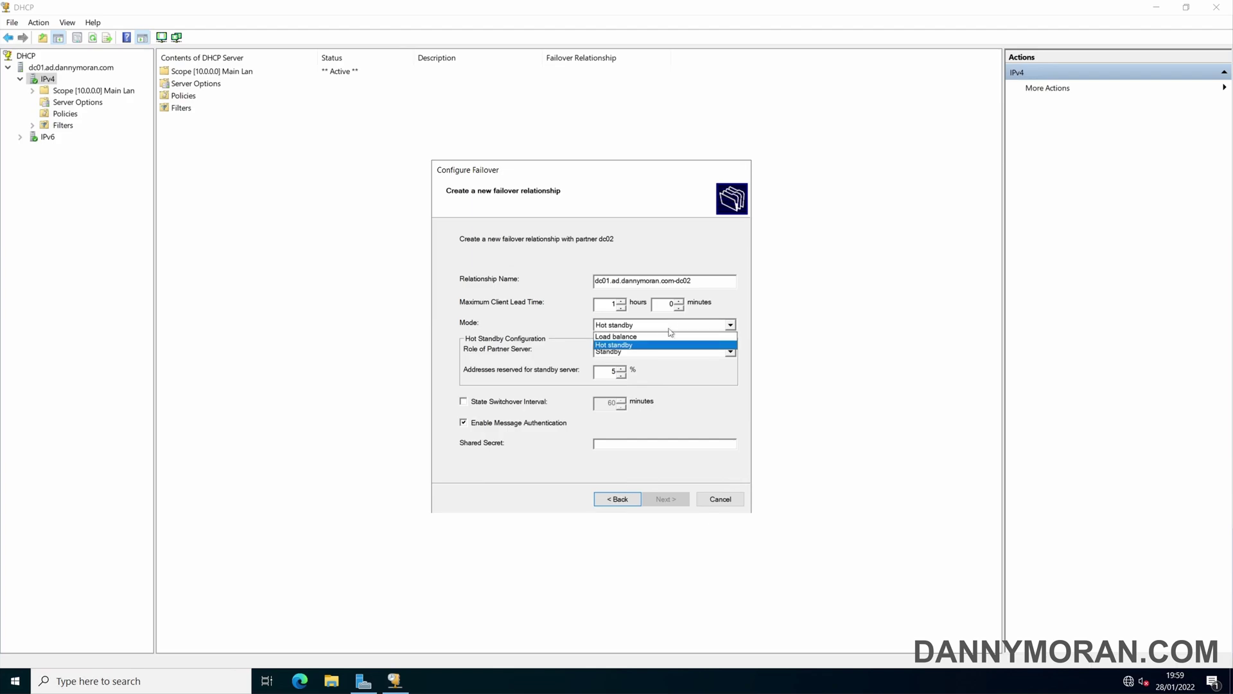
click(646, 333)
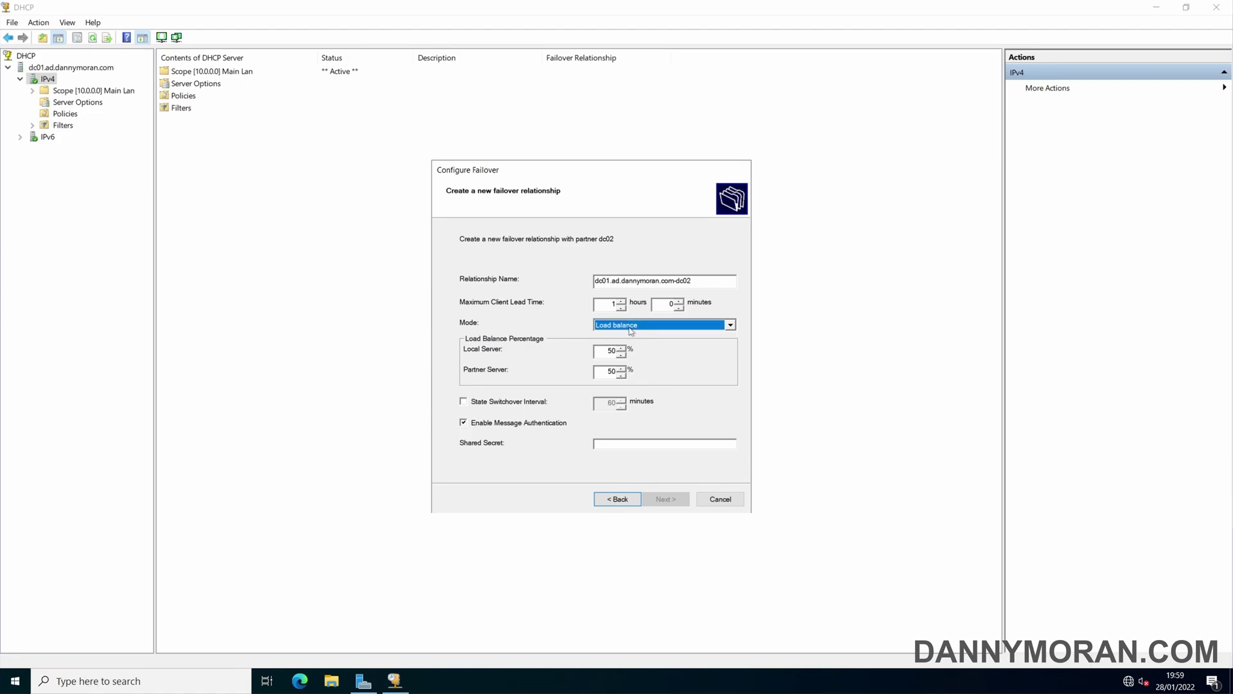
click(633, 325)
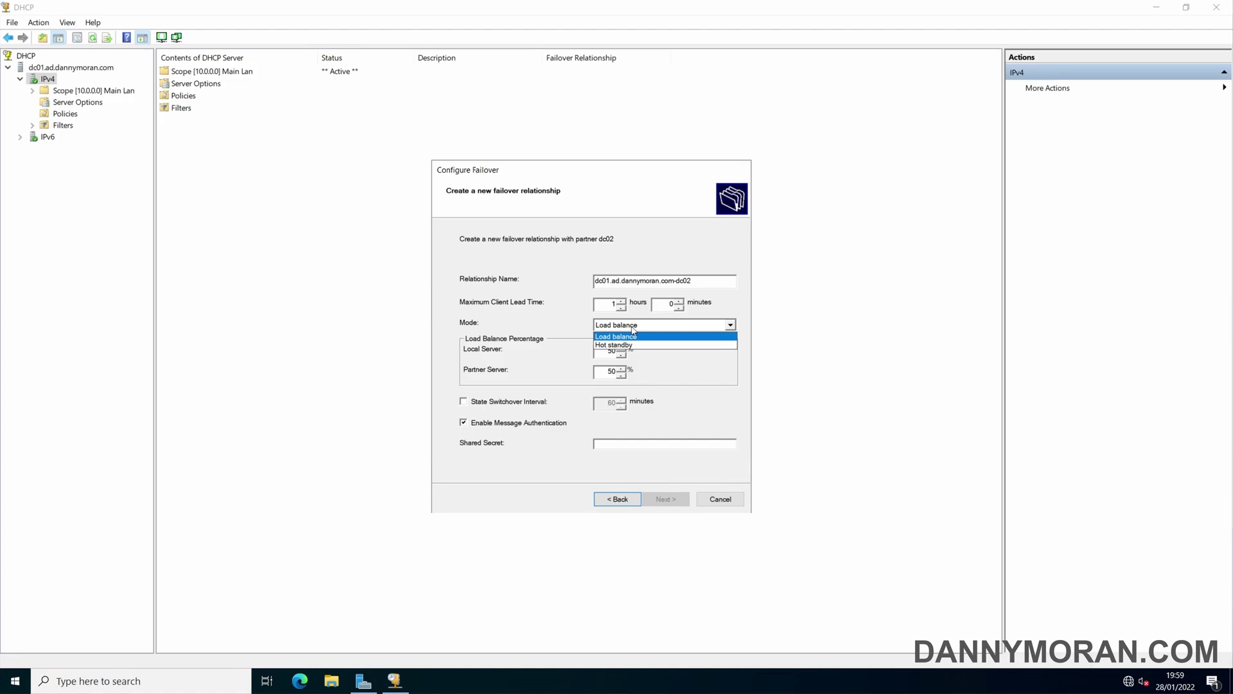
click(632, 328)
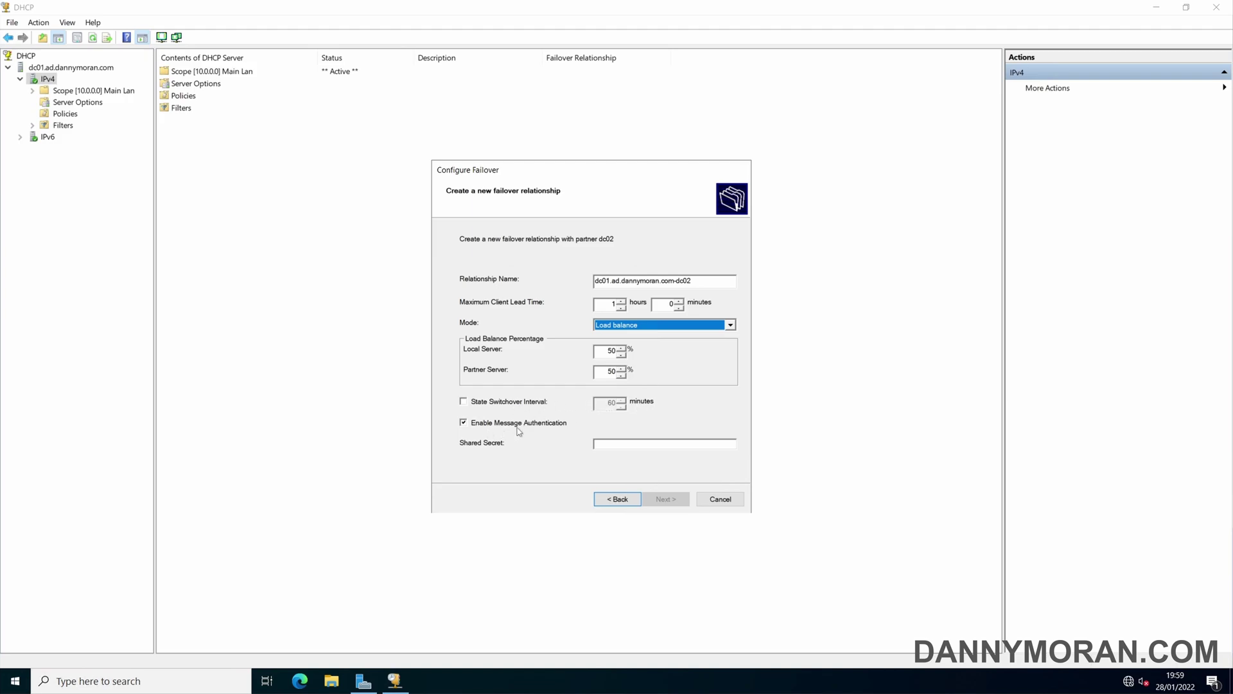
key(Tab)
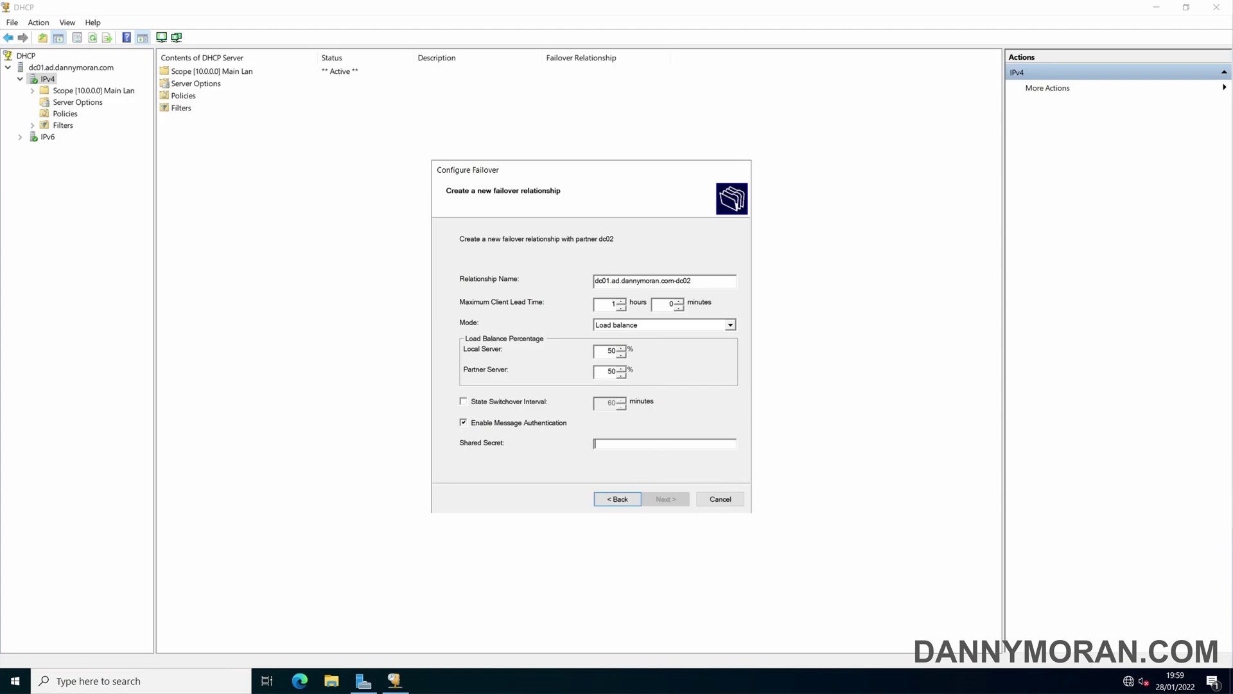
text(**)
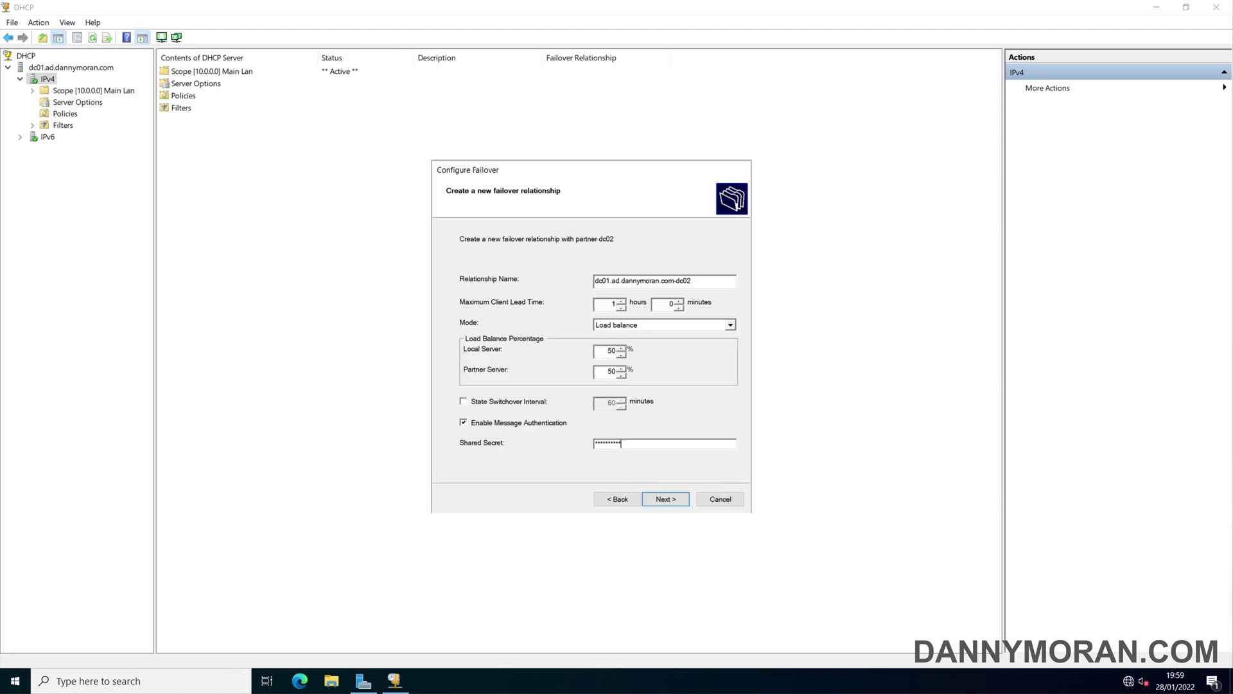
Step: Finish the failover wizard for scope 10.0.0.0, confirming every task reports Successful
click(672, 505)
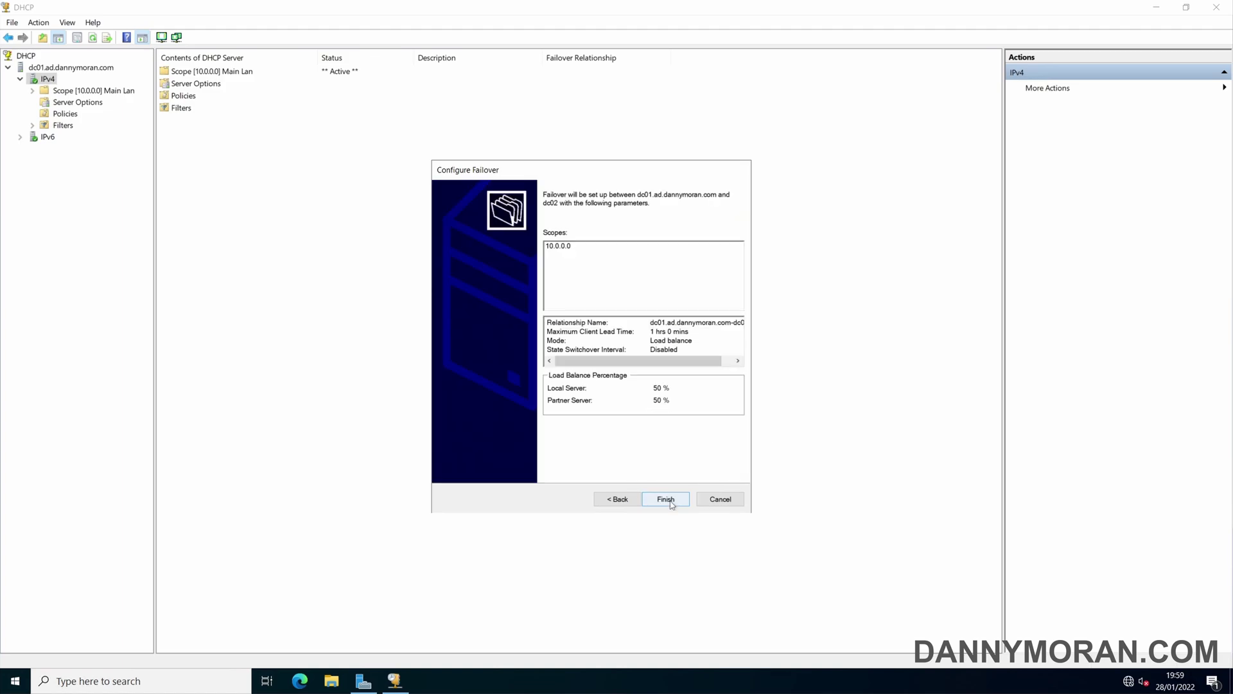
mouse_move(679, 361)
mouse_down()
mouse_move(719, 366)
mouse_move(674, 366)
mouse_up()
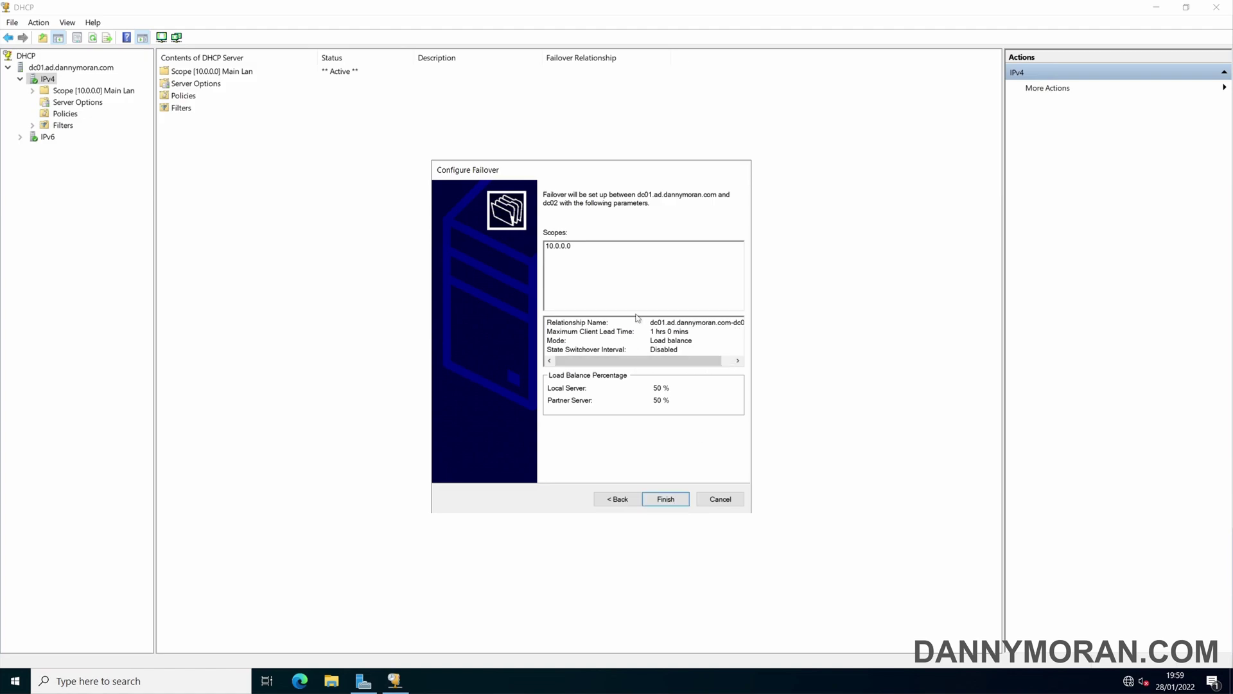
click(655, 501)
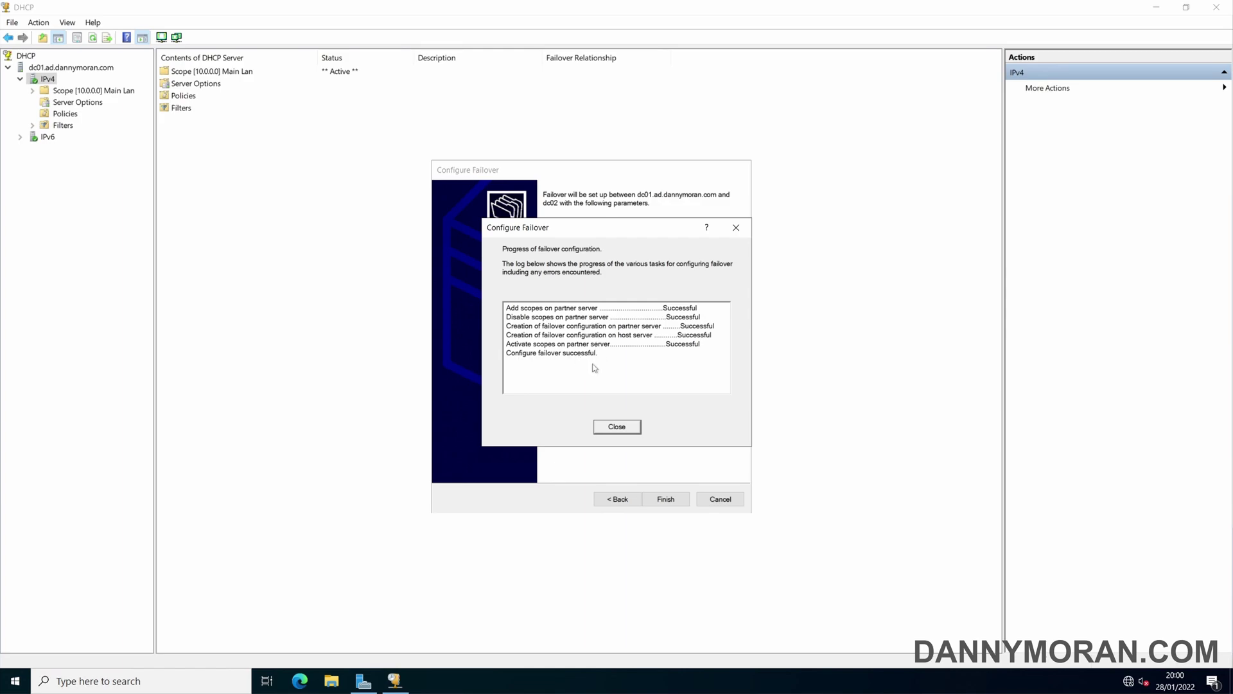
click(625, 429)
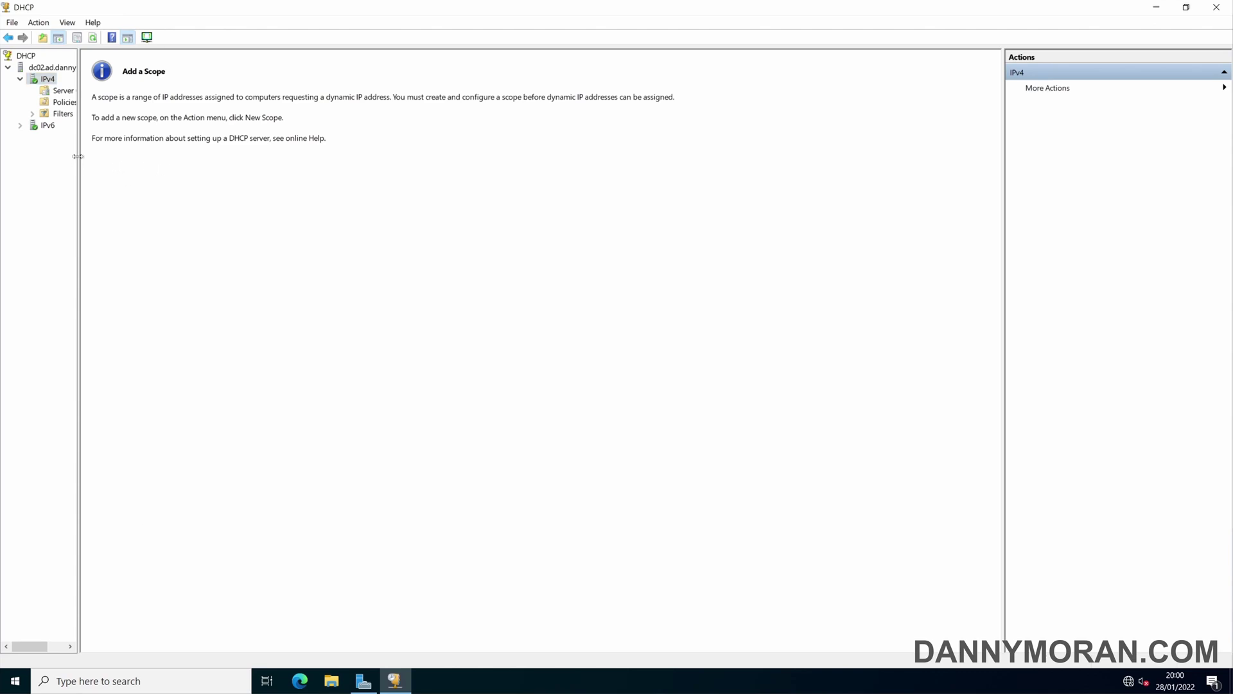
Step: Refresh dc02, expand the replicated 10.0.0.0 scope, and inspect its pool and 10.0.0.10 lease
drag(79, 160, 150, 159)
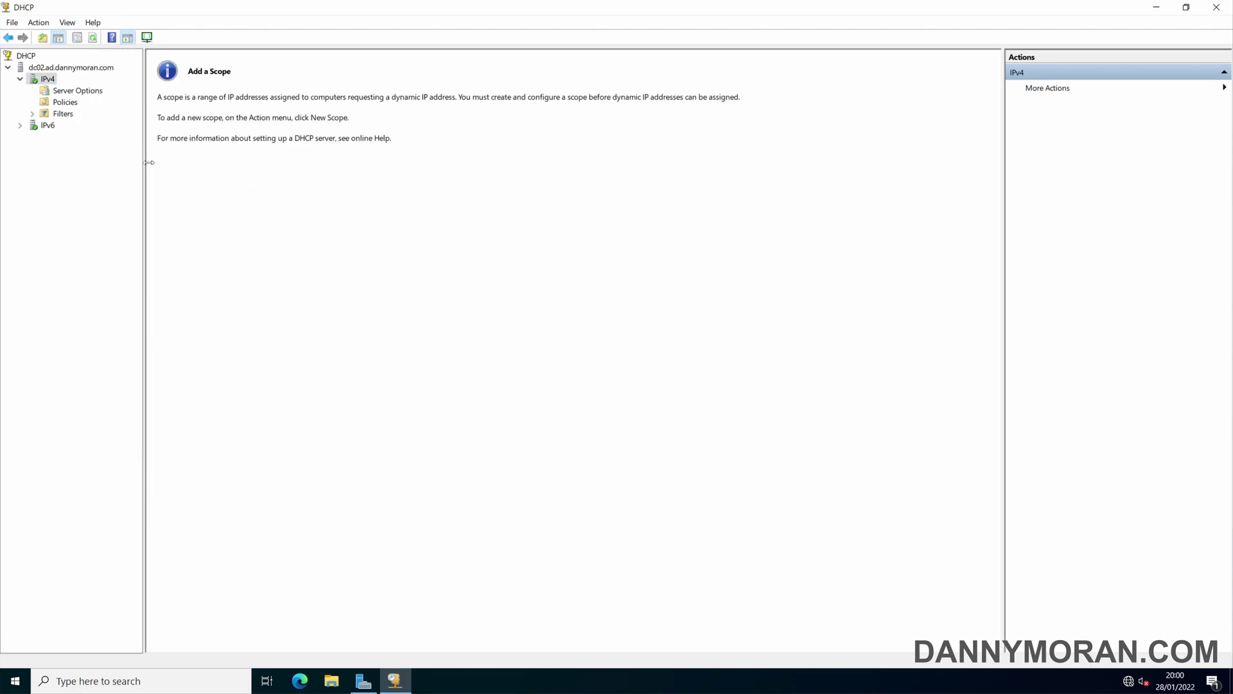
click(94, 40)
click(76, 91)
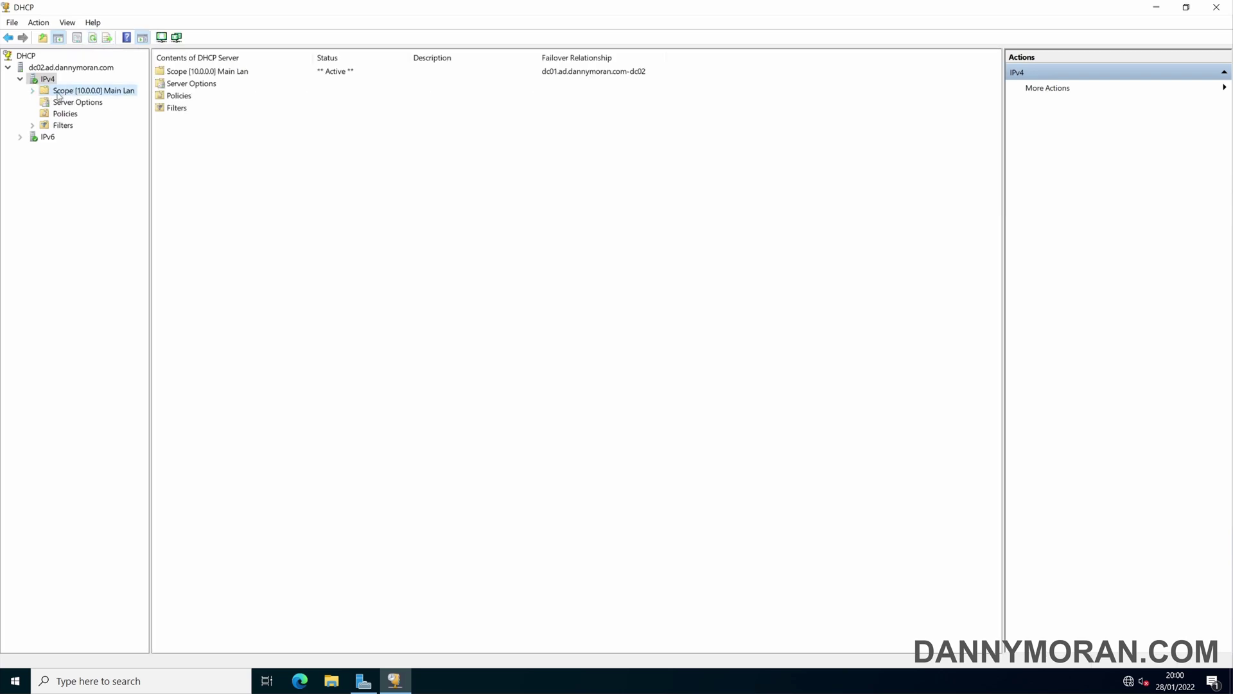
click(32, 90)
click(72, 102)
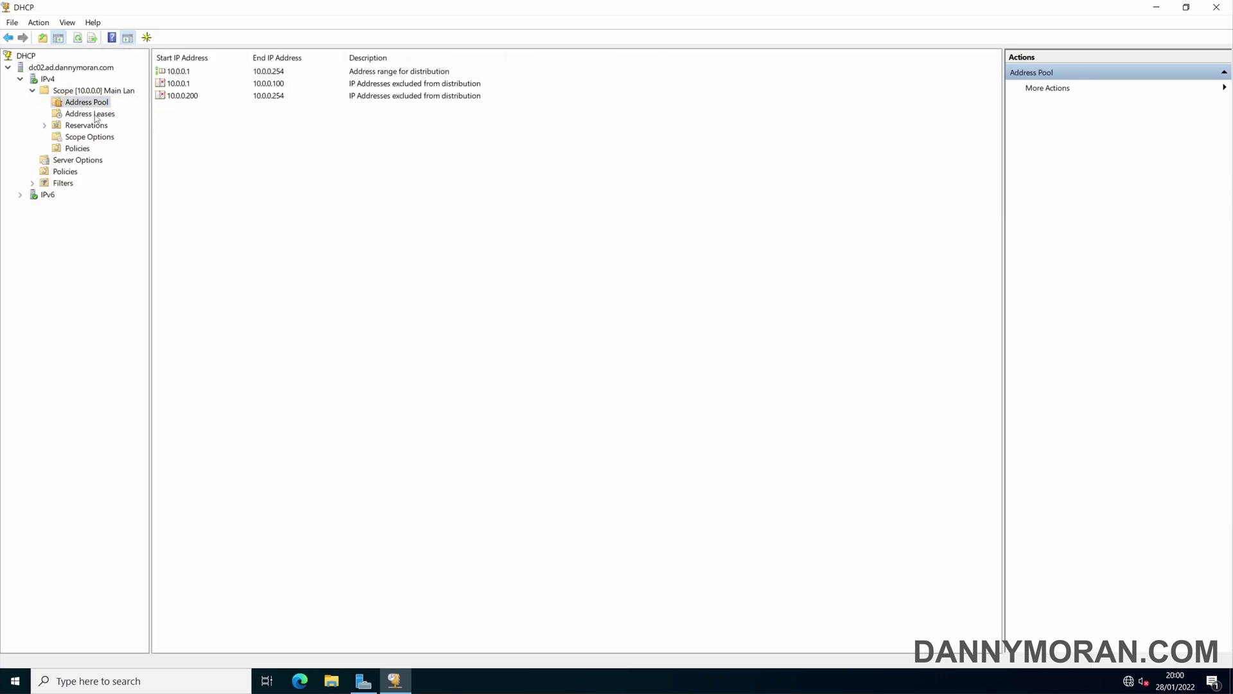
click(106, 115)
click(297, 71)
click(280, 103)
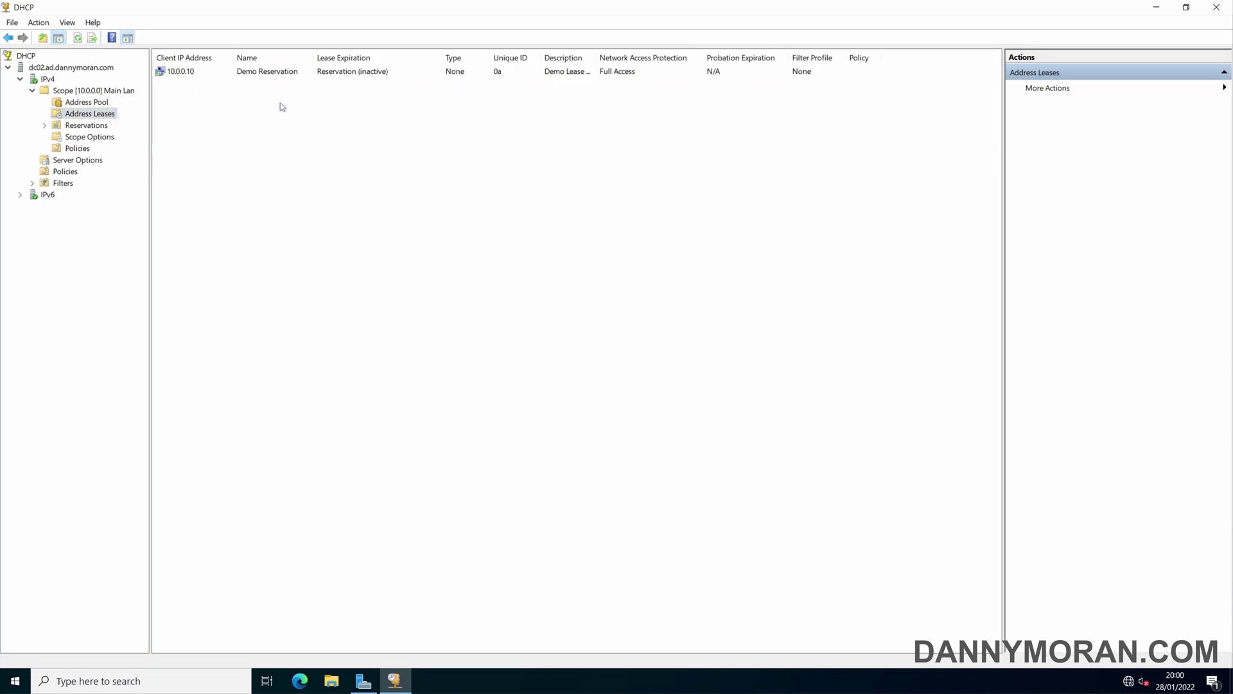
click(260, 74)
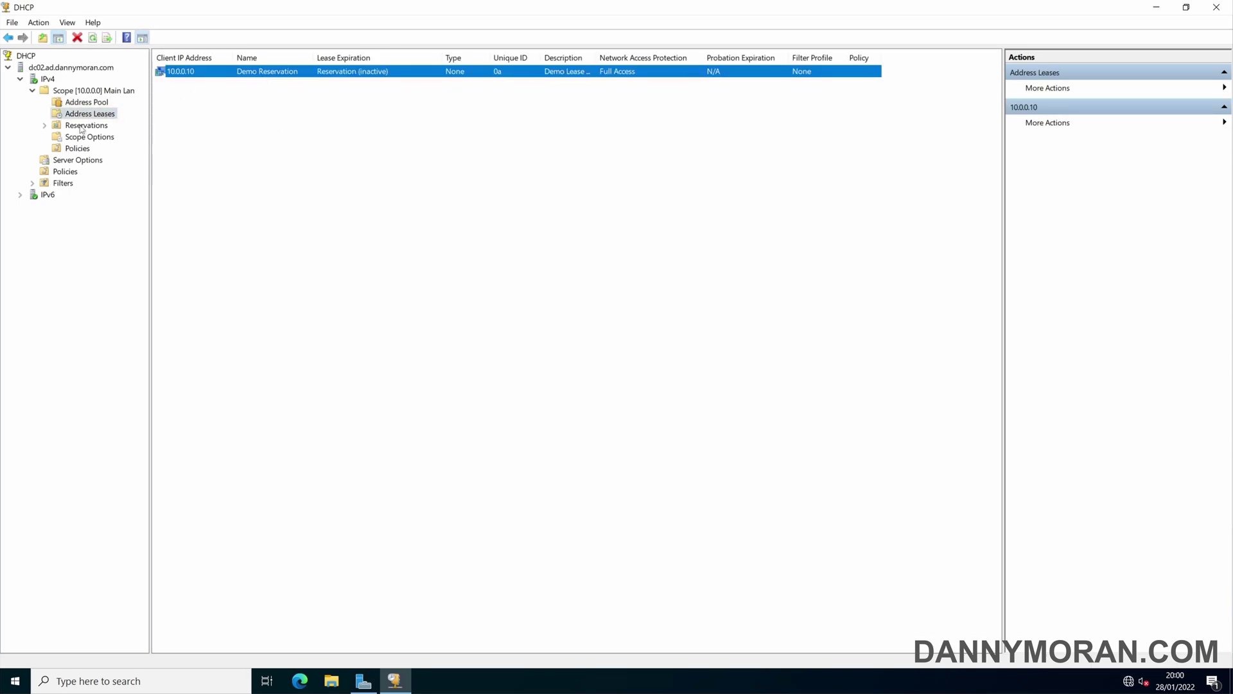
Step: Inspect dc02's Demo Reservation, scope options including 006 DNS Servers, and policies
double_click(62, 128)
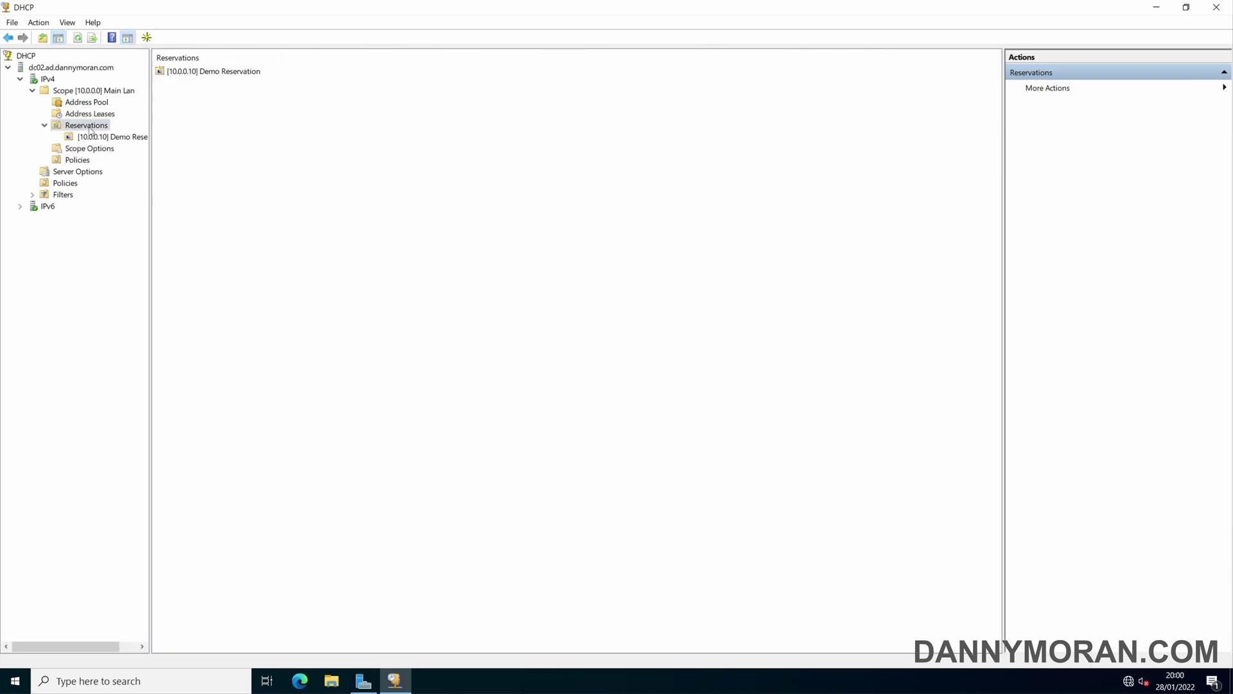
click(99, 138)
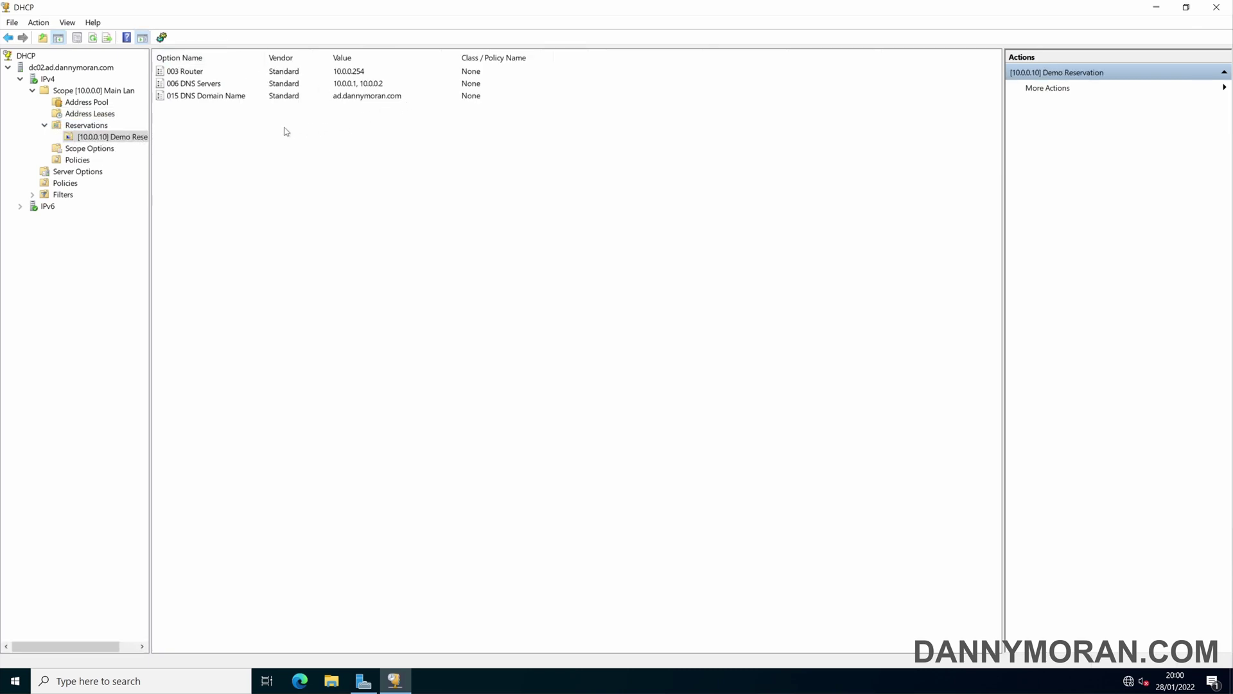
click(99, 150)
click(366, 84)
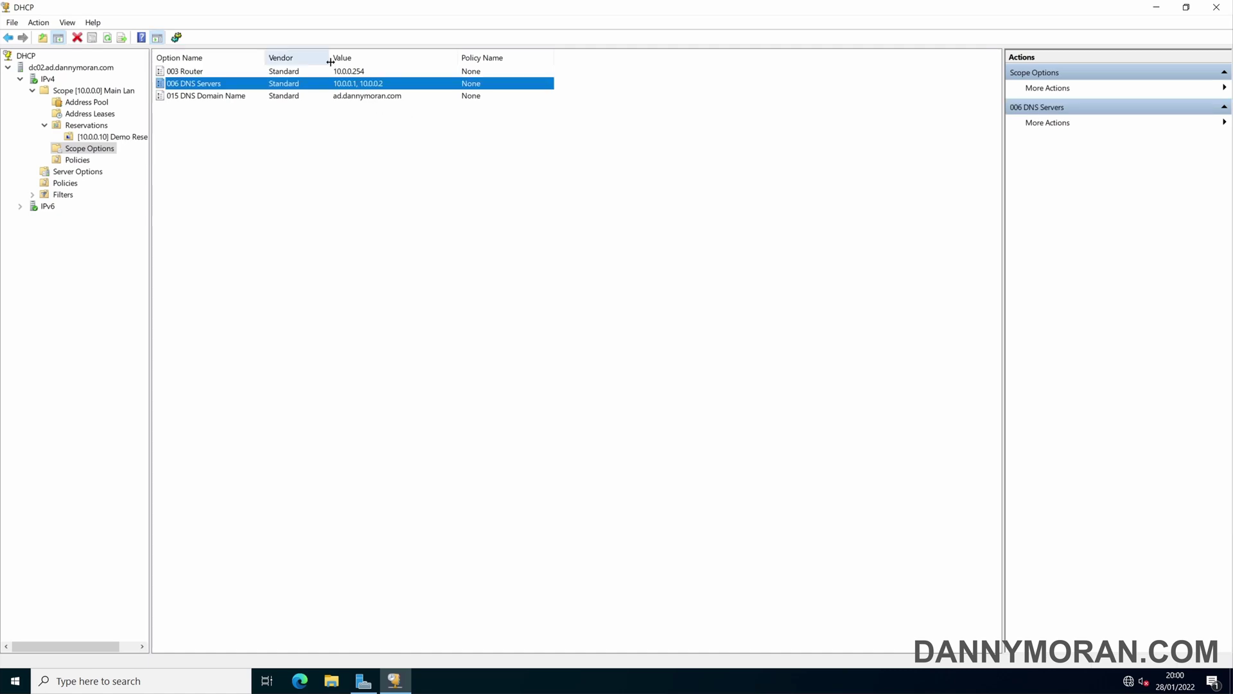
click(78, 160)
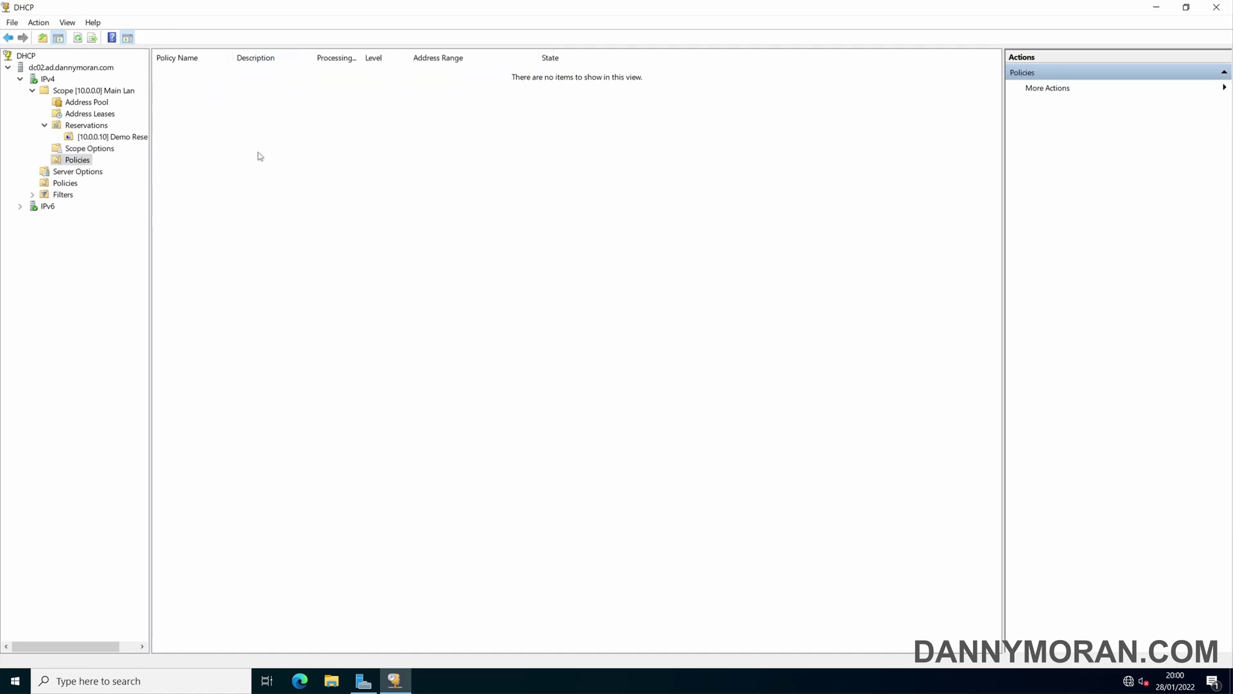
Step: Collapse Reservations and browse the scope's pool, reservations, leases and scope options again
click(45, 125)
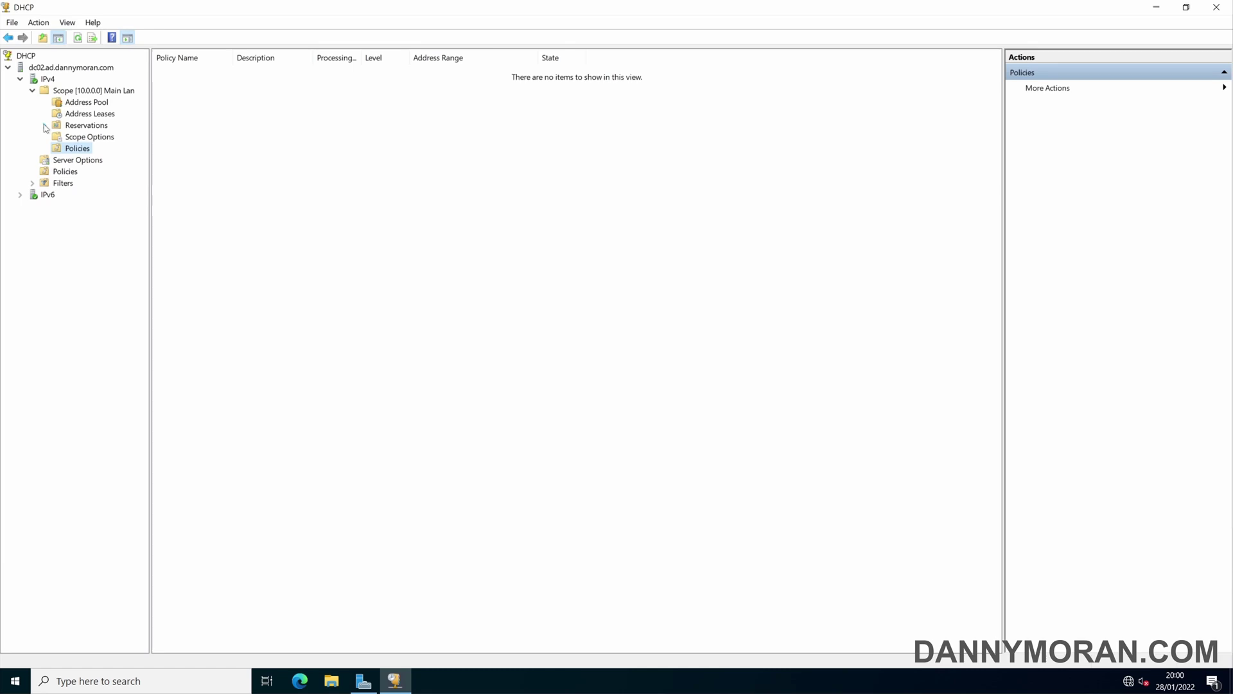
click(93, 103)
click(96, 126)
click(94, 115)
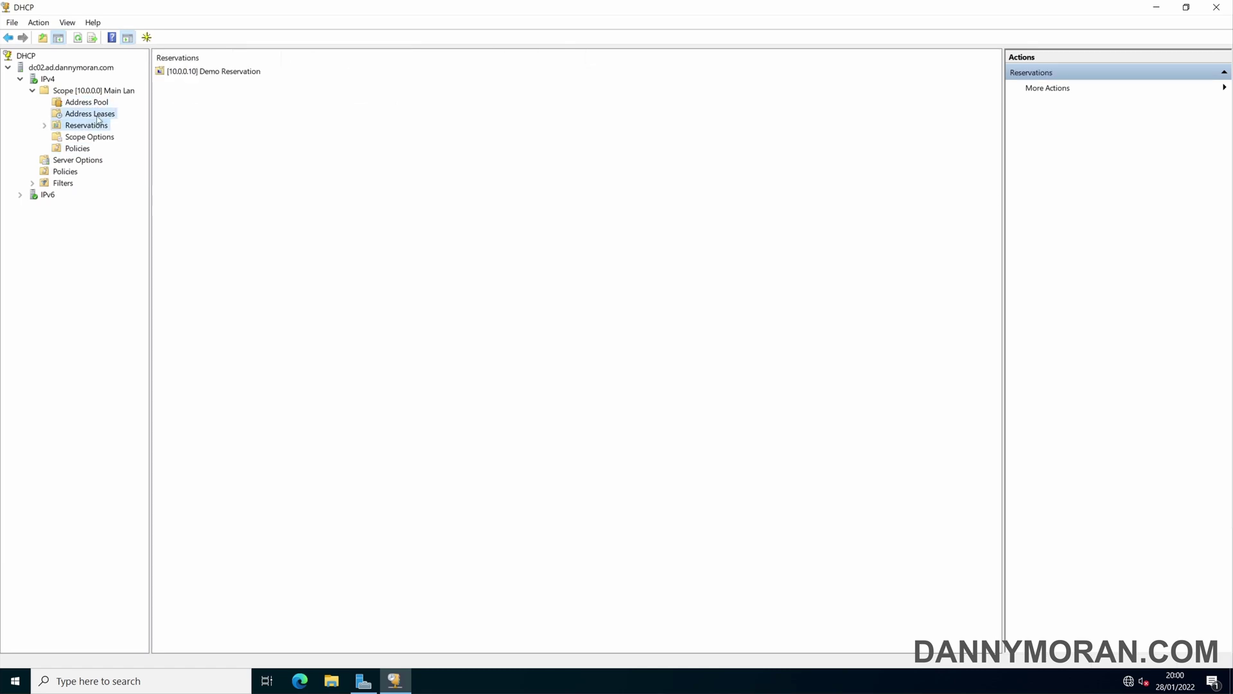
click(95, 138)
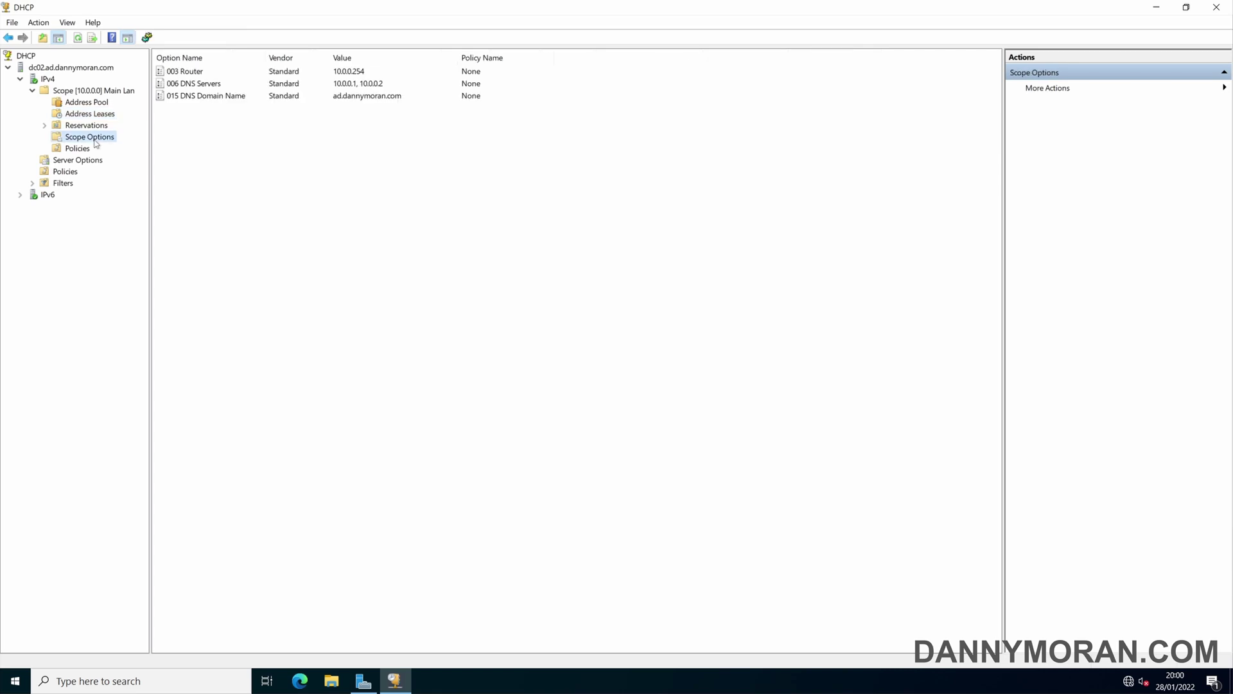
Step: Replicate the 10.0.0.0 scope's failover relationship to dc01, which reports it already in sync
right_click(90, 95)
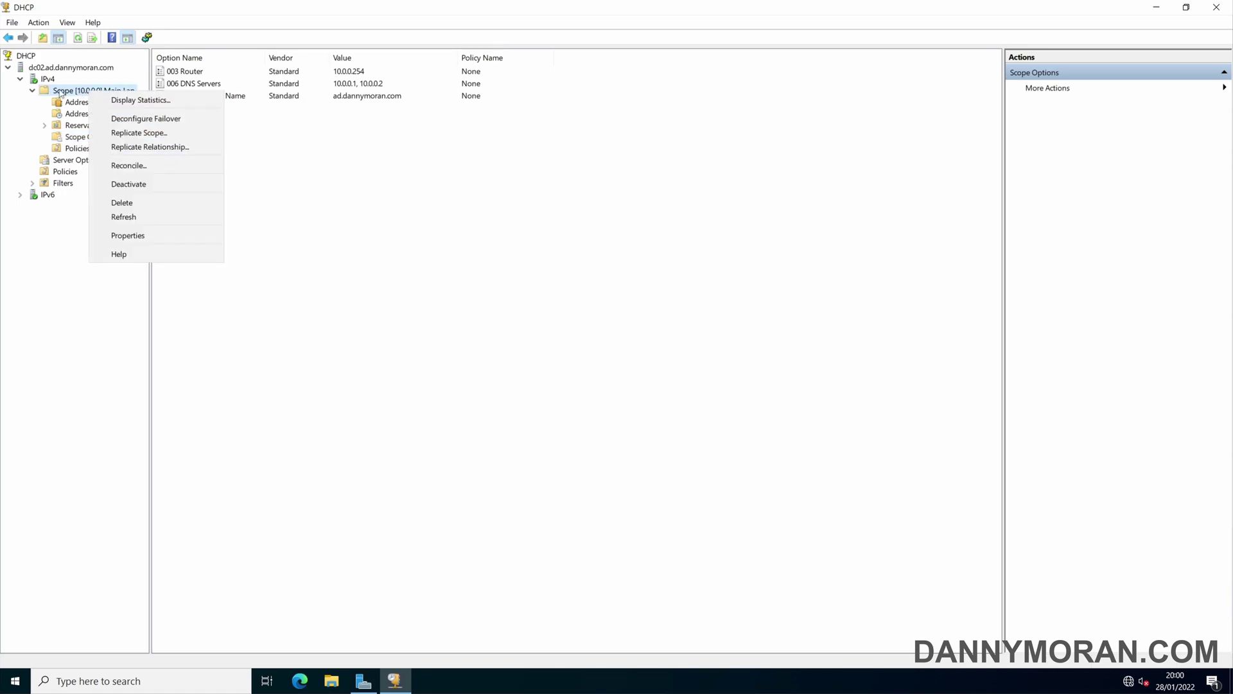
click(66, 93)
right_click(66, 92)
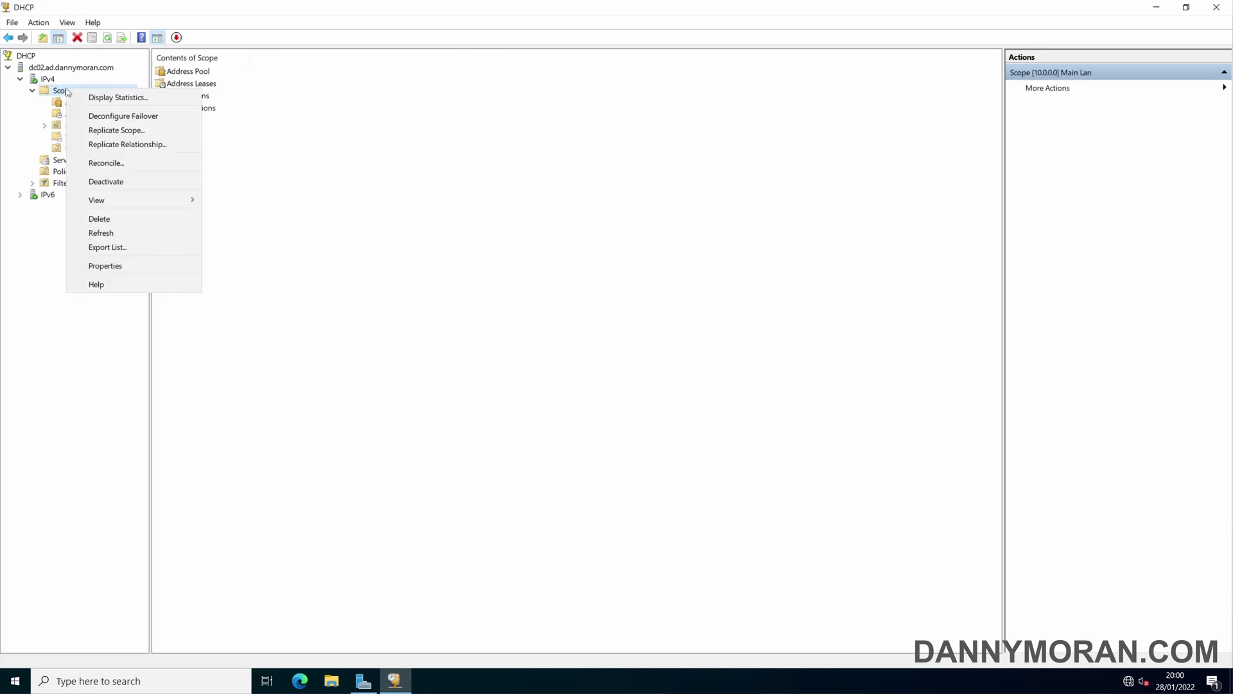
click(151, 131)
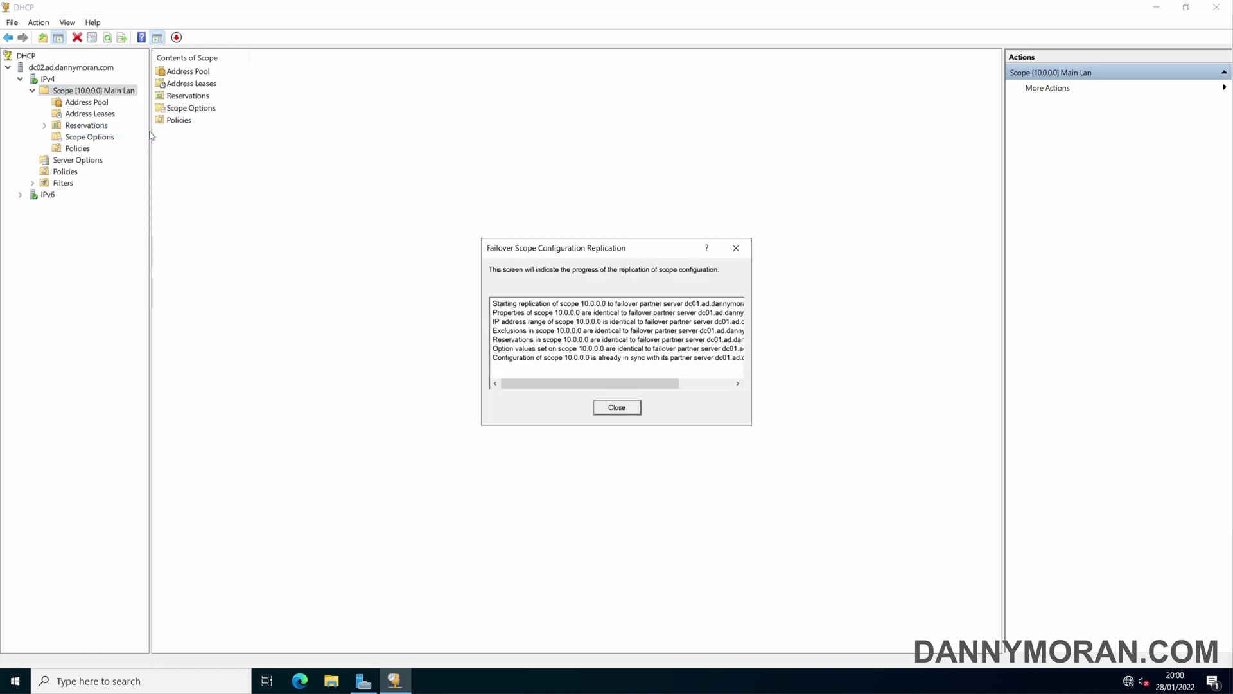
click(617, 408)
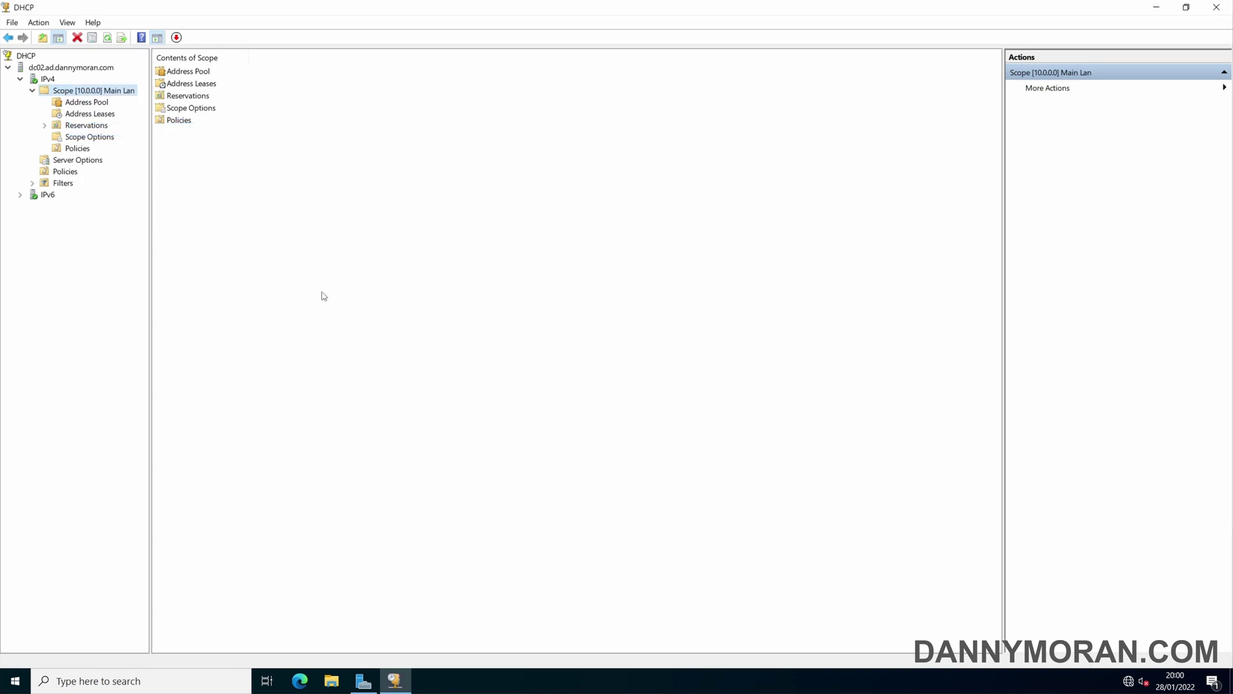
Step: Browse the scope's options, reservations and leases to confirm they remain unchanged
click(88, 138)
click(91, 126)
click(98, 120)
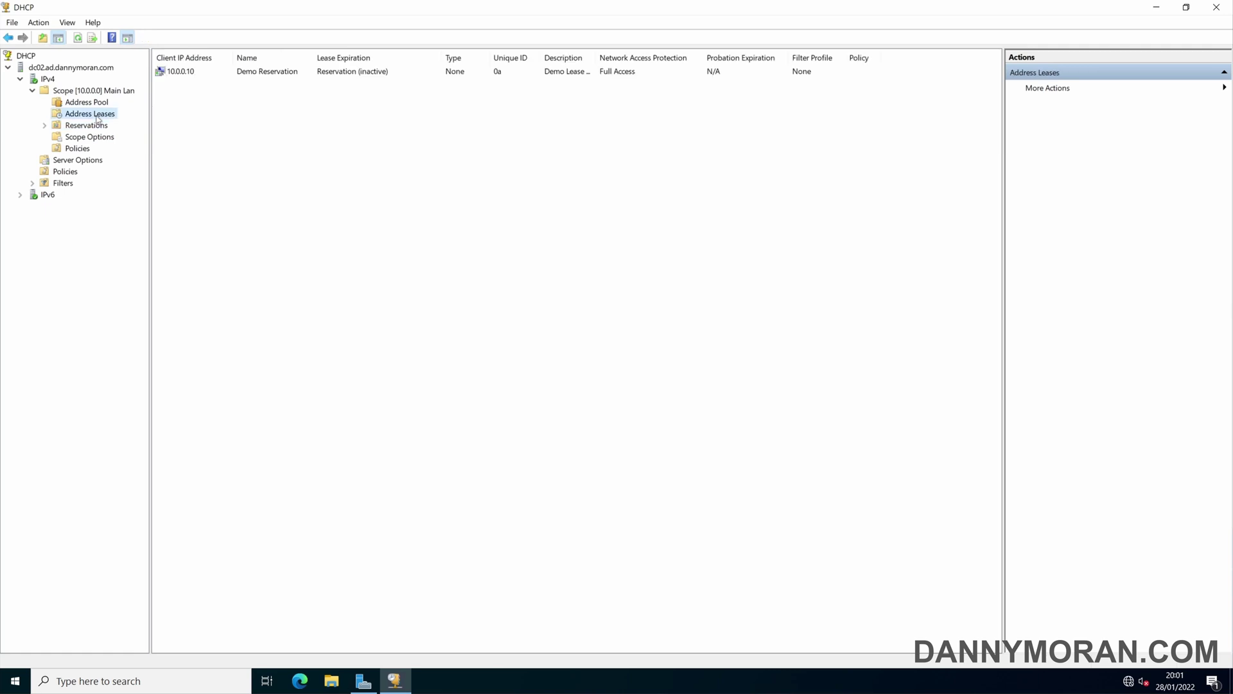
click(98, 141)
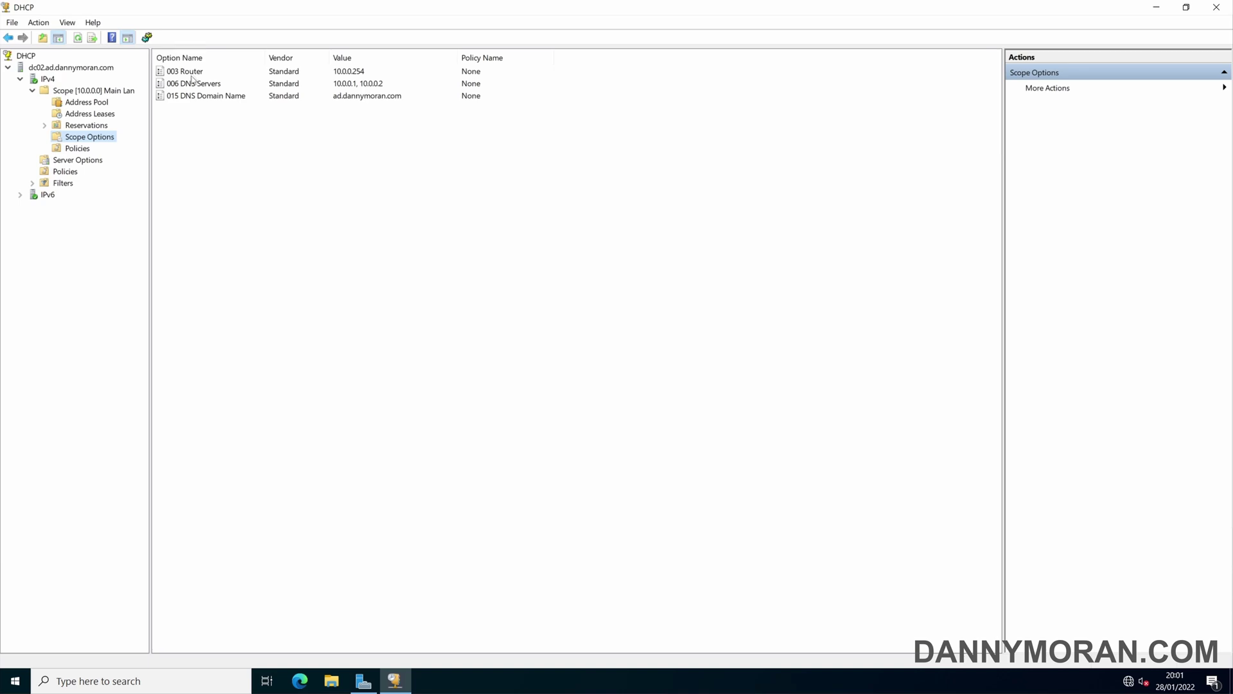
Step: Enable the 004 Time Server scope option with address 10.0.0.1 and apply it
right_click(193, 115)
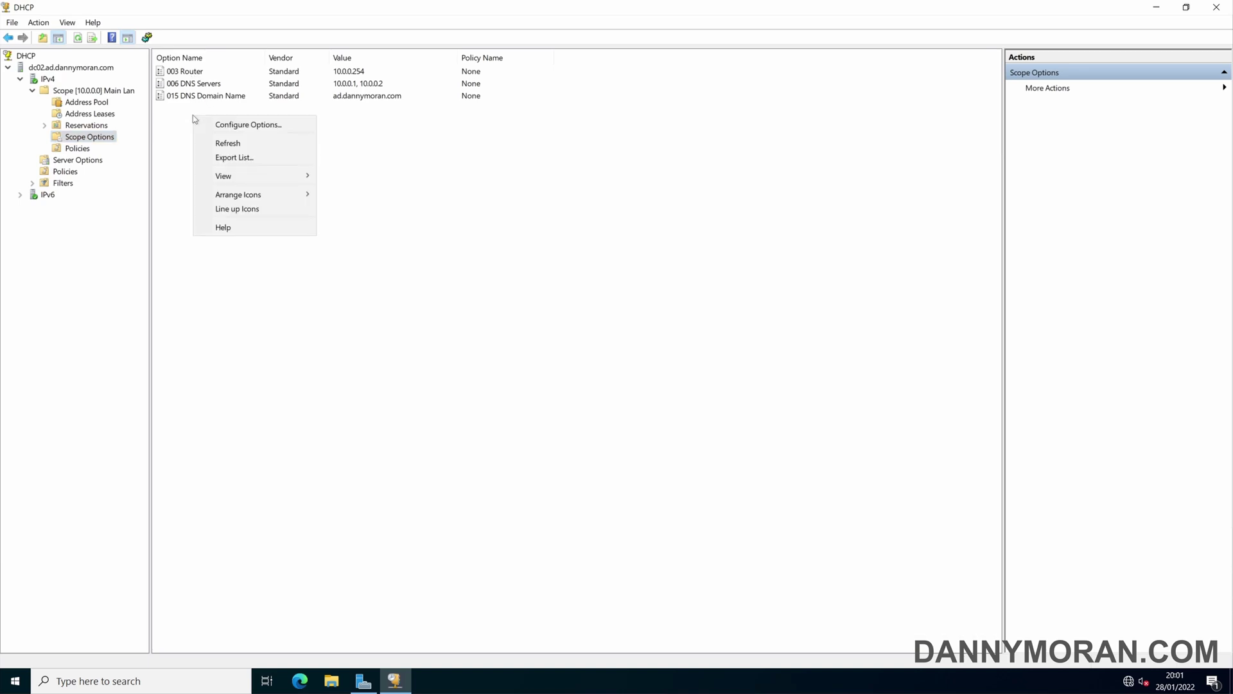
click(250, 125)
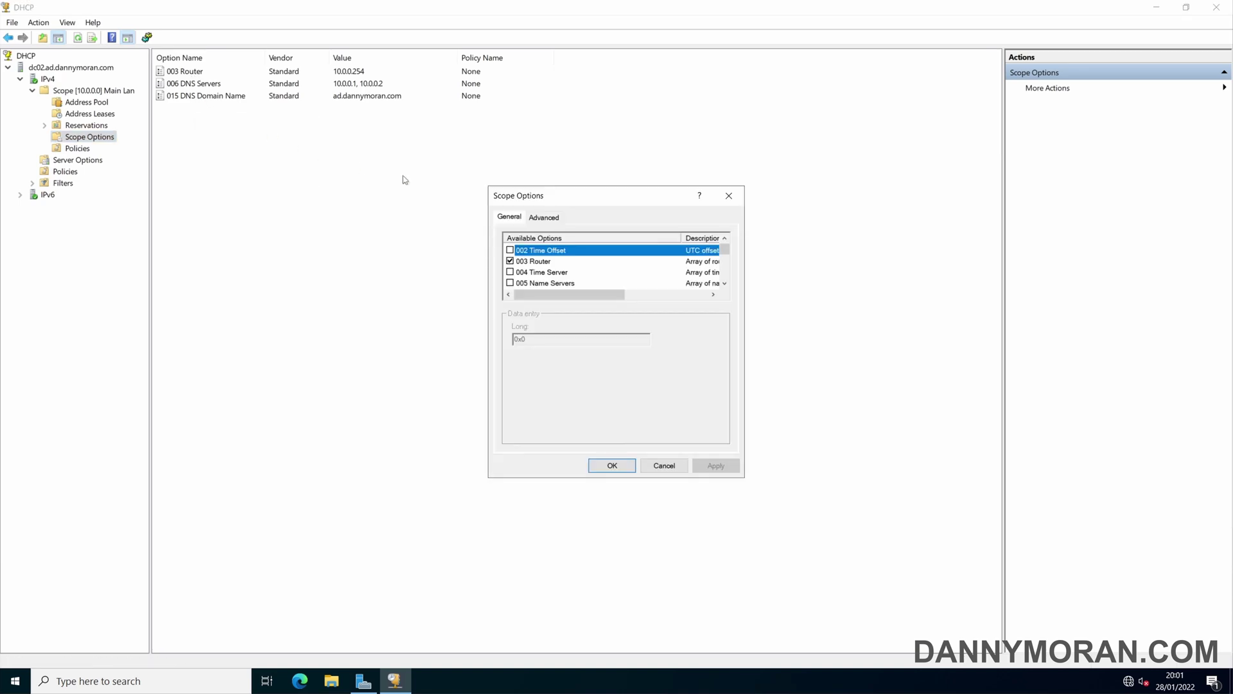
click(510, 272)
click(552, 368)
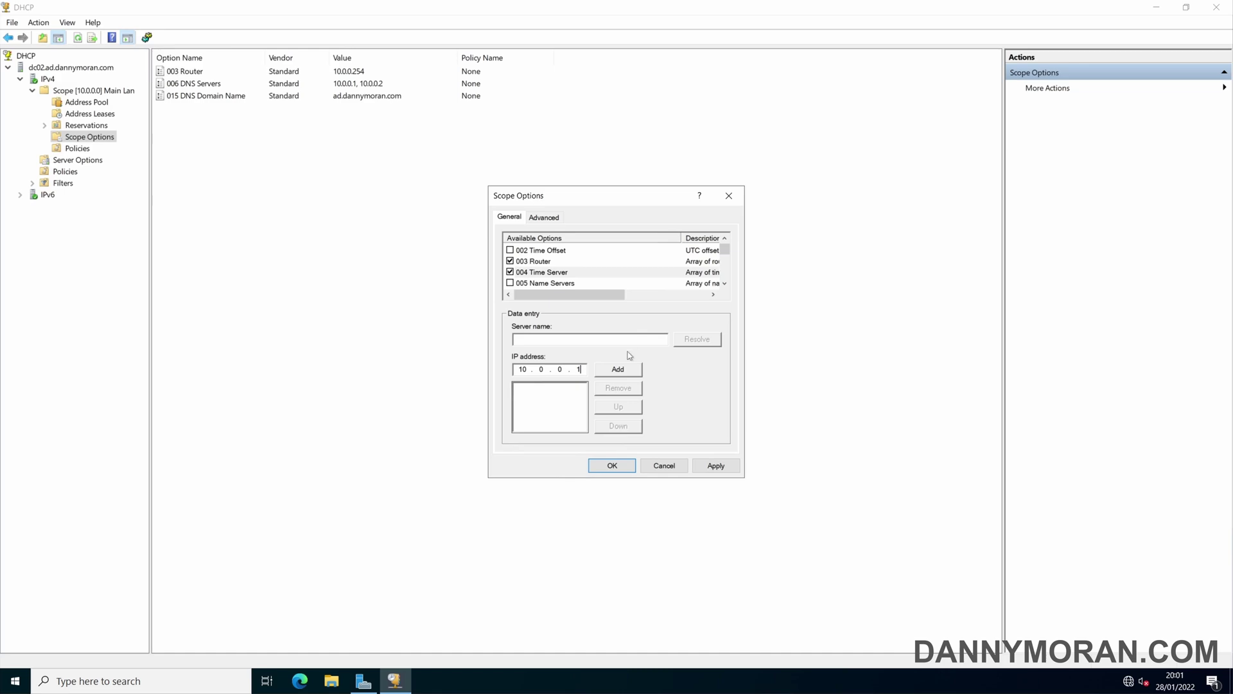
text(10.0.0.1)
click(618, 369)
click(713, 465)
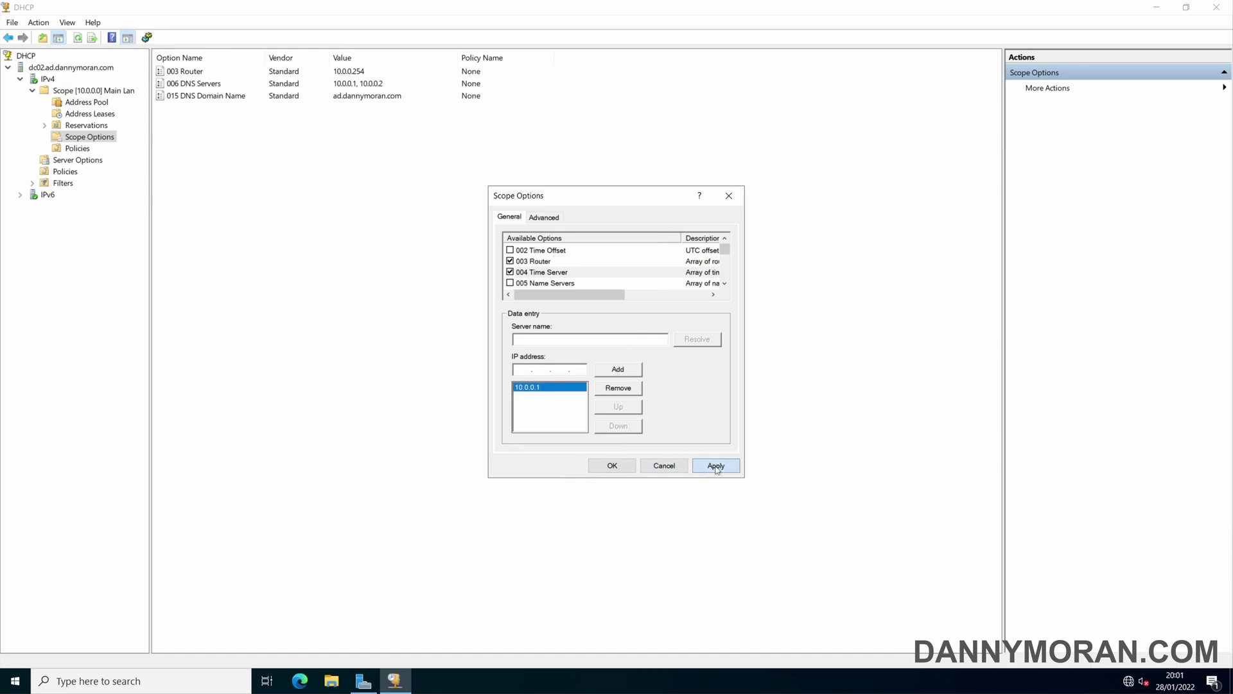
click(604, 467)
click(193, 86)
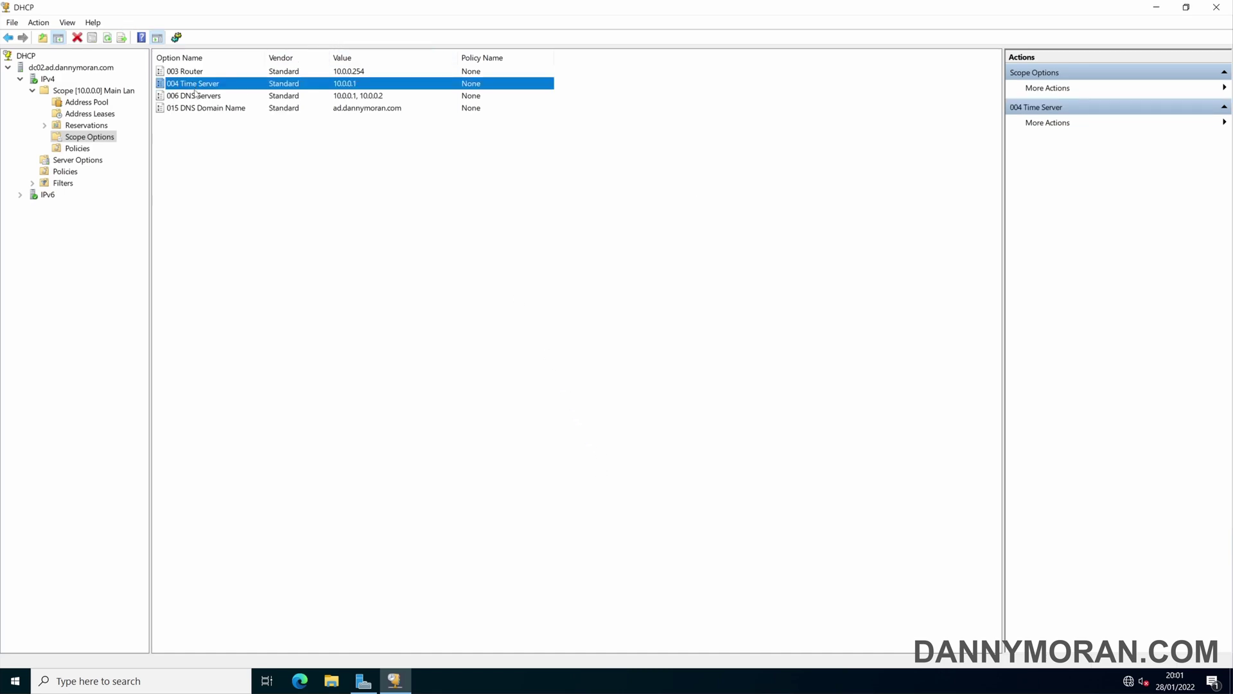
click(57, 69)
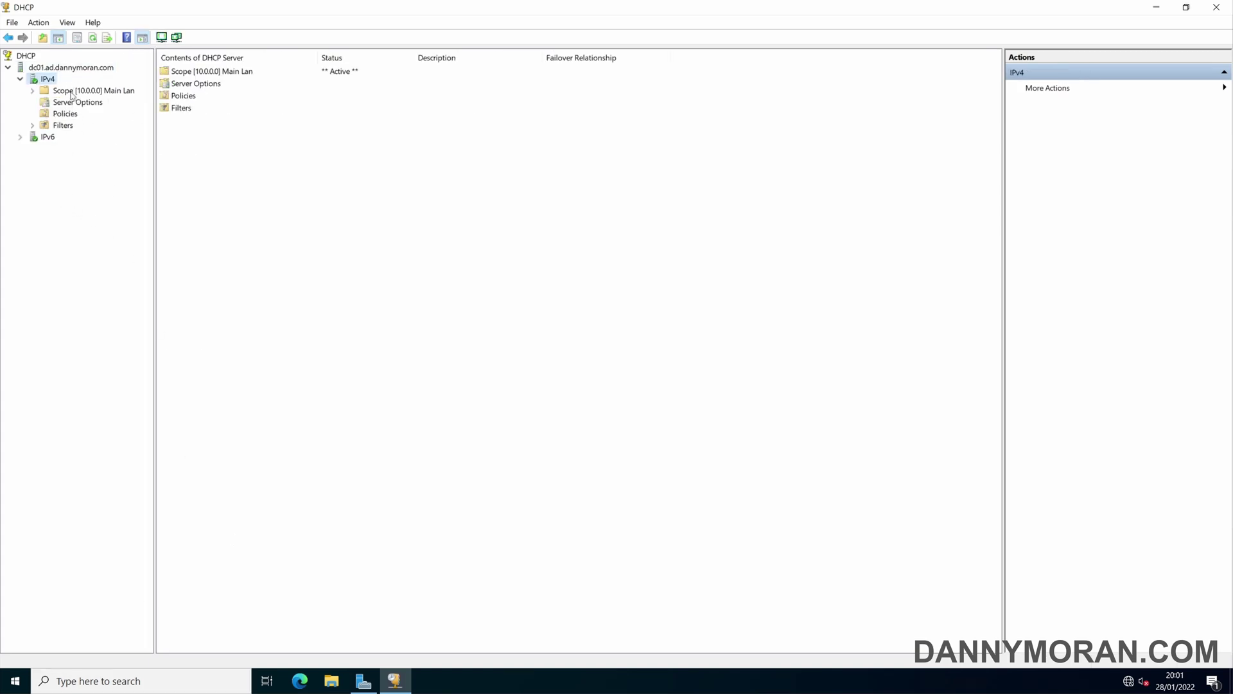
click(73, 93)
click(82, 137)
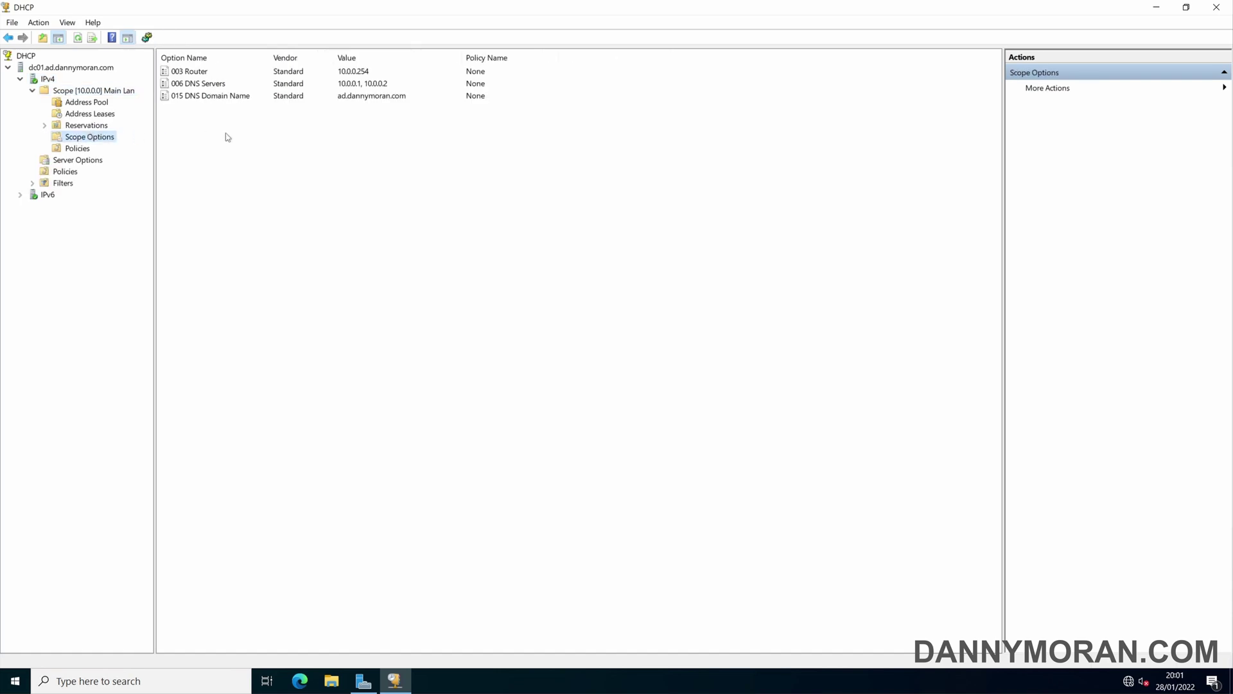
click(78, 38)
click(91, 38)
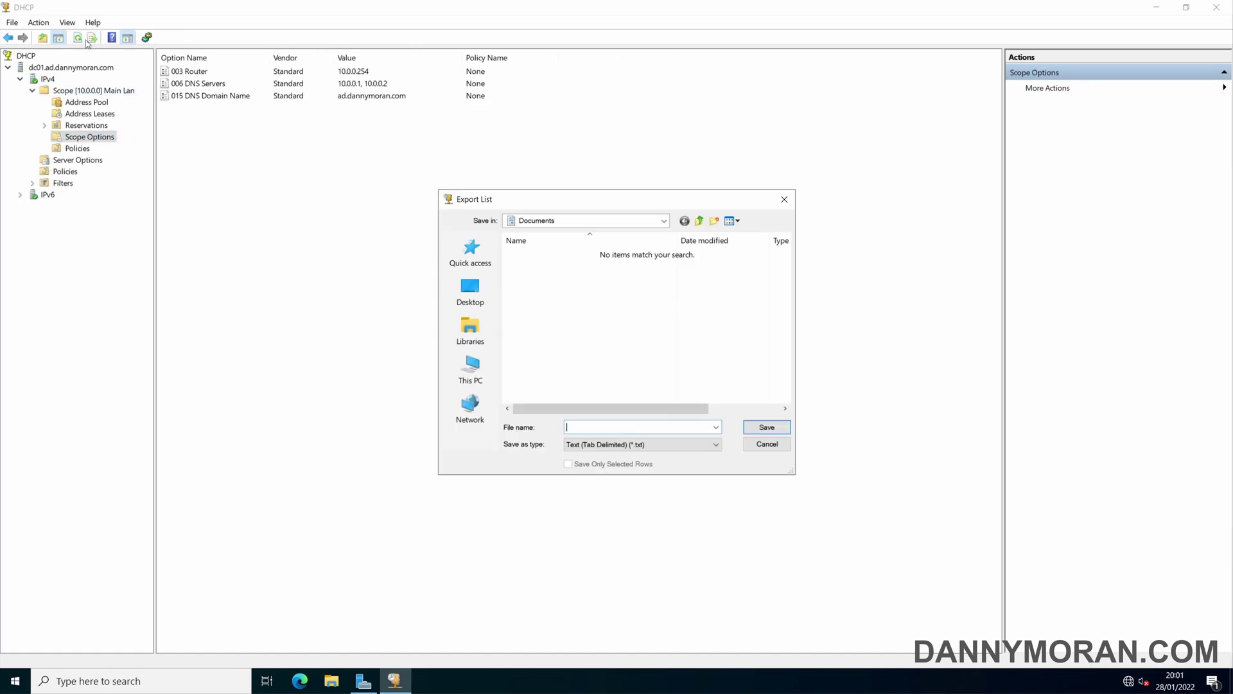
click(784, 199)
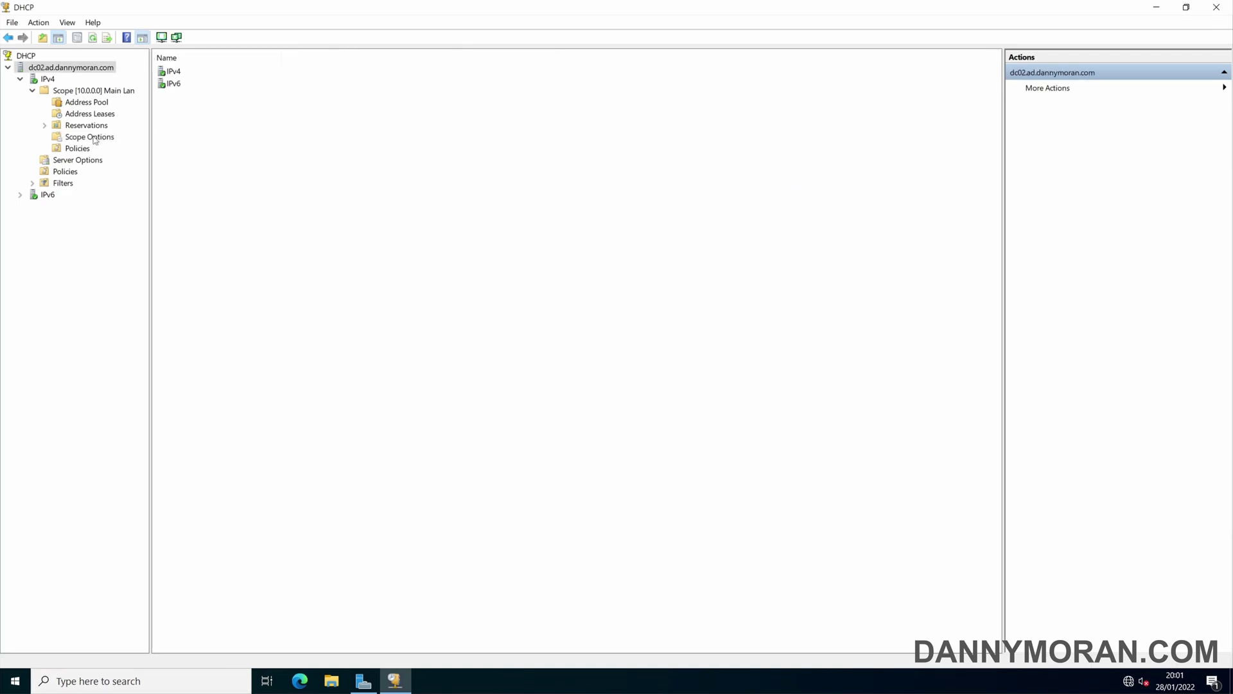
Step: Replicate dc02's IPv4 failover scopes, including 10.0.0.0 option values, to partner dc01
right_click(86, 95)
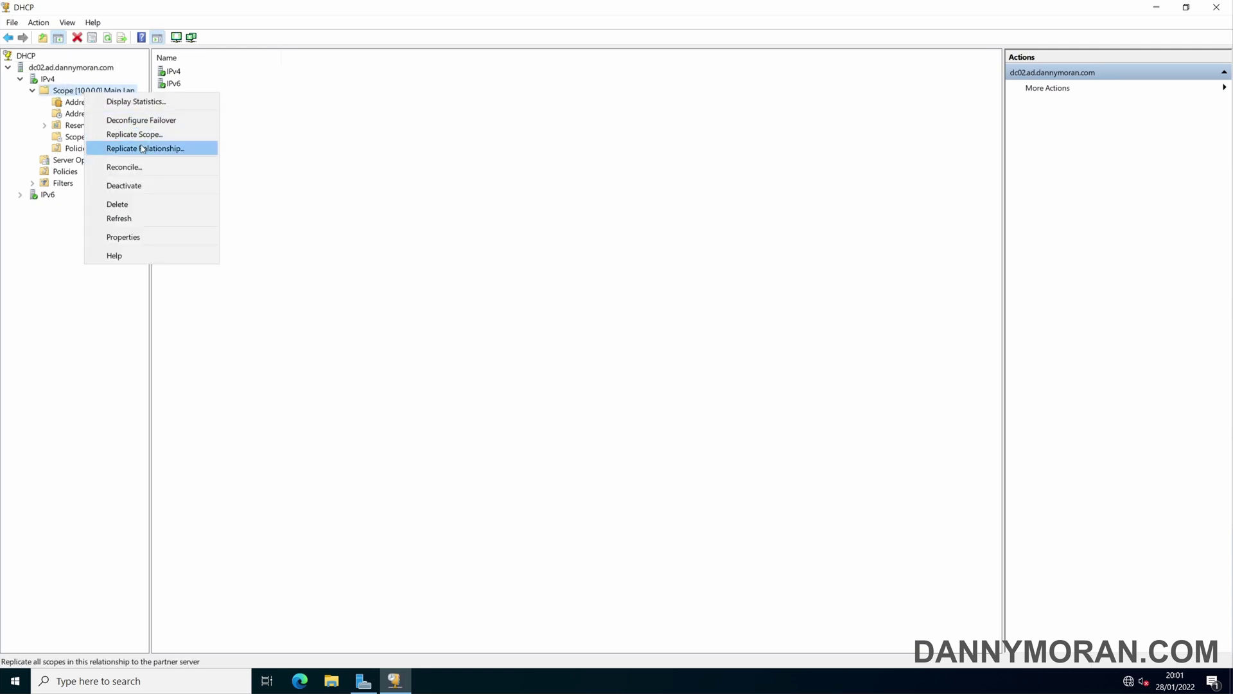
right_click(51, 82)
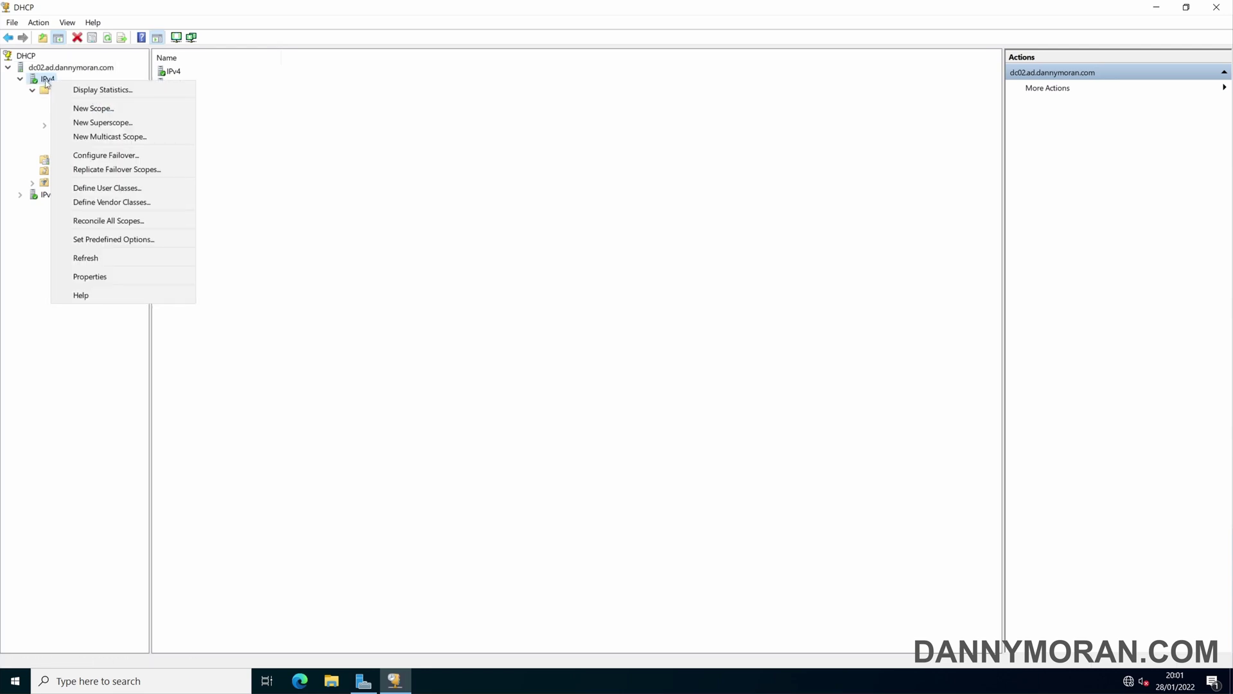
click(124, 170)
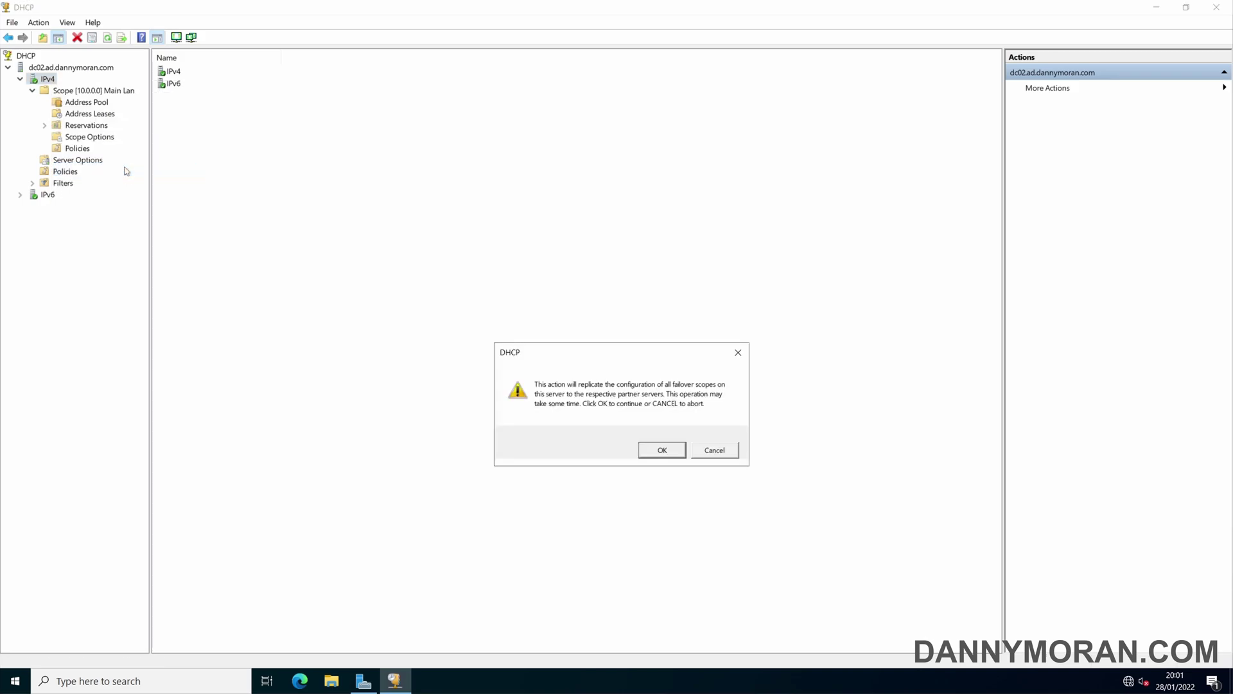
click(668, 450)
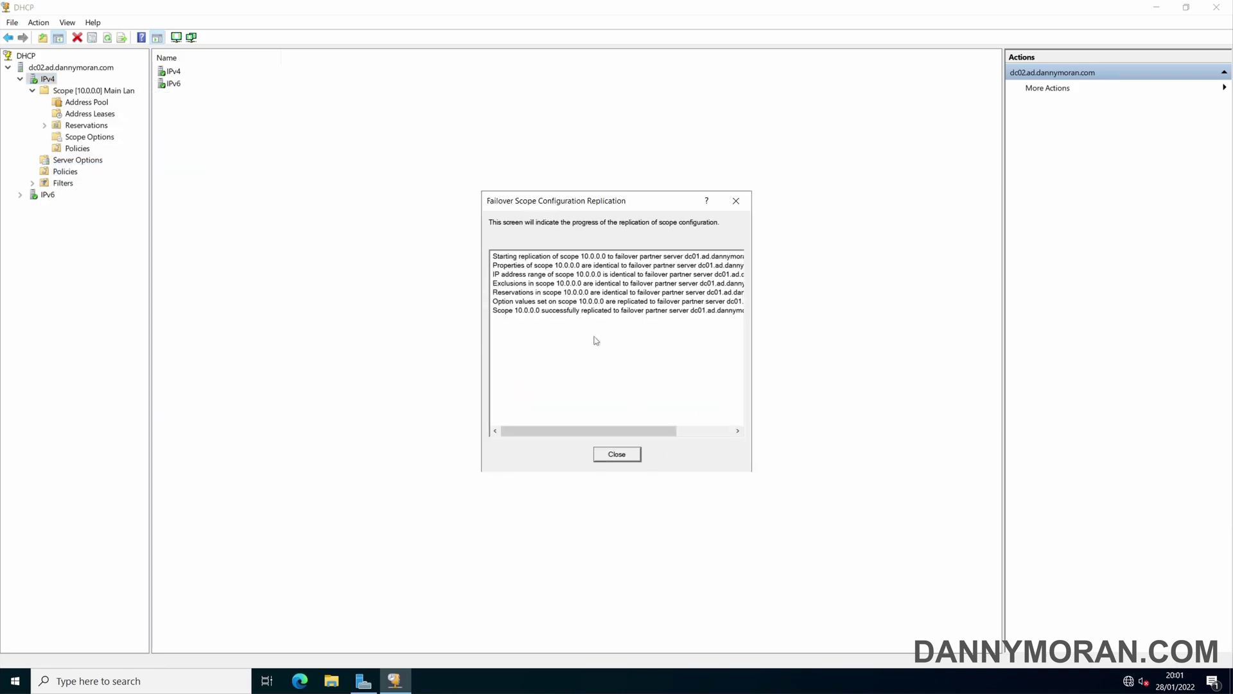
click(615, 454)
click(89, 126)
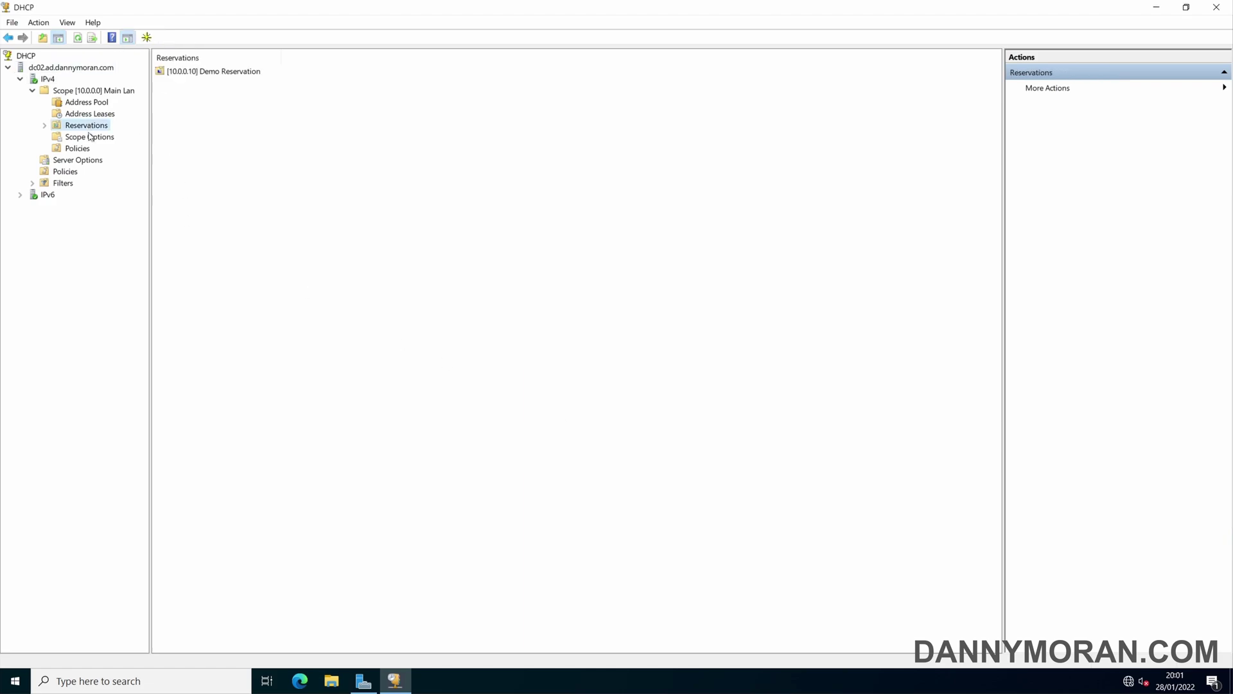
click(89, 137)
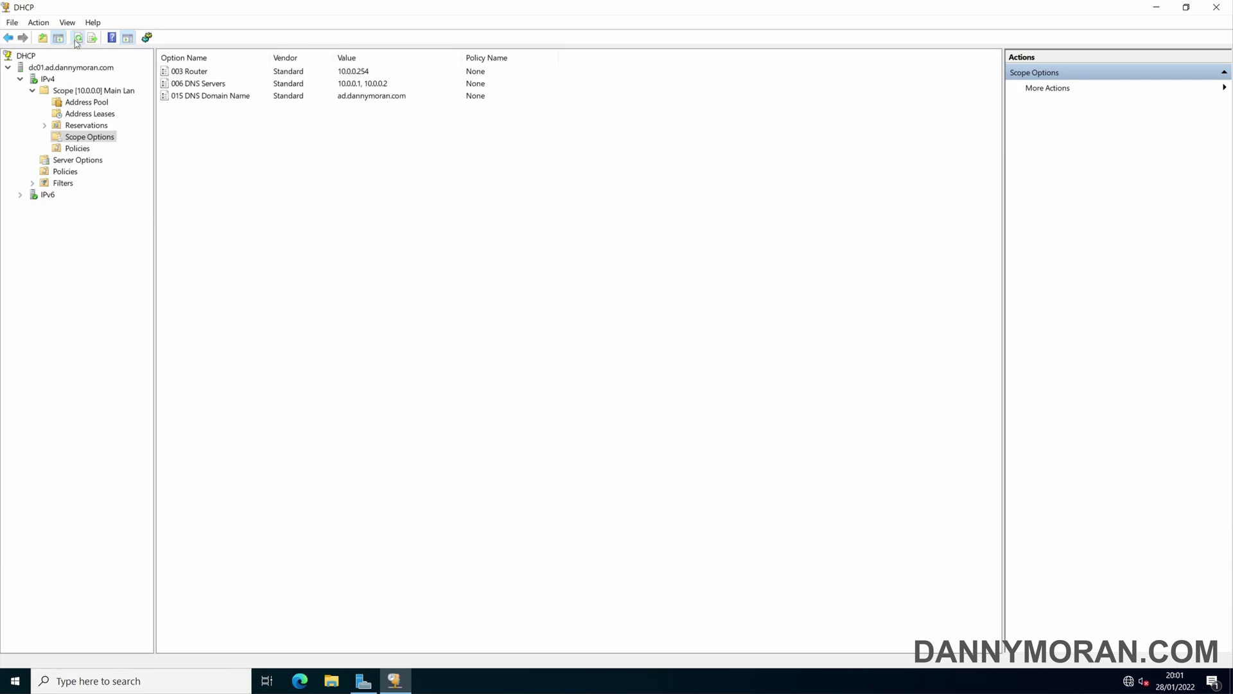
Step: Refresh dc01's scope options and check the replicated 004 Time Server entry of 10.0.0.1
click(77, 38)
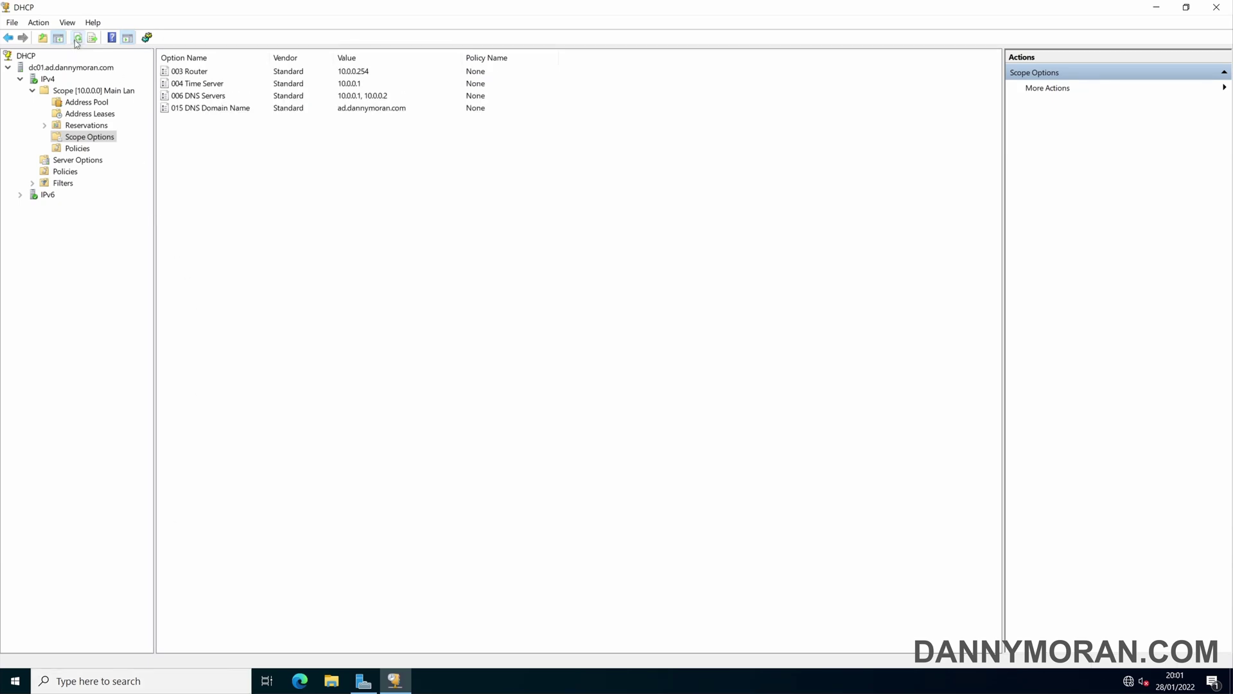
click(217, 84)
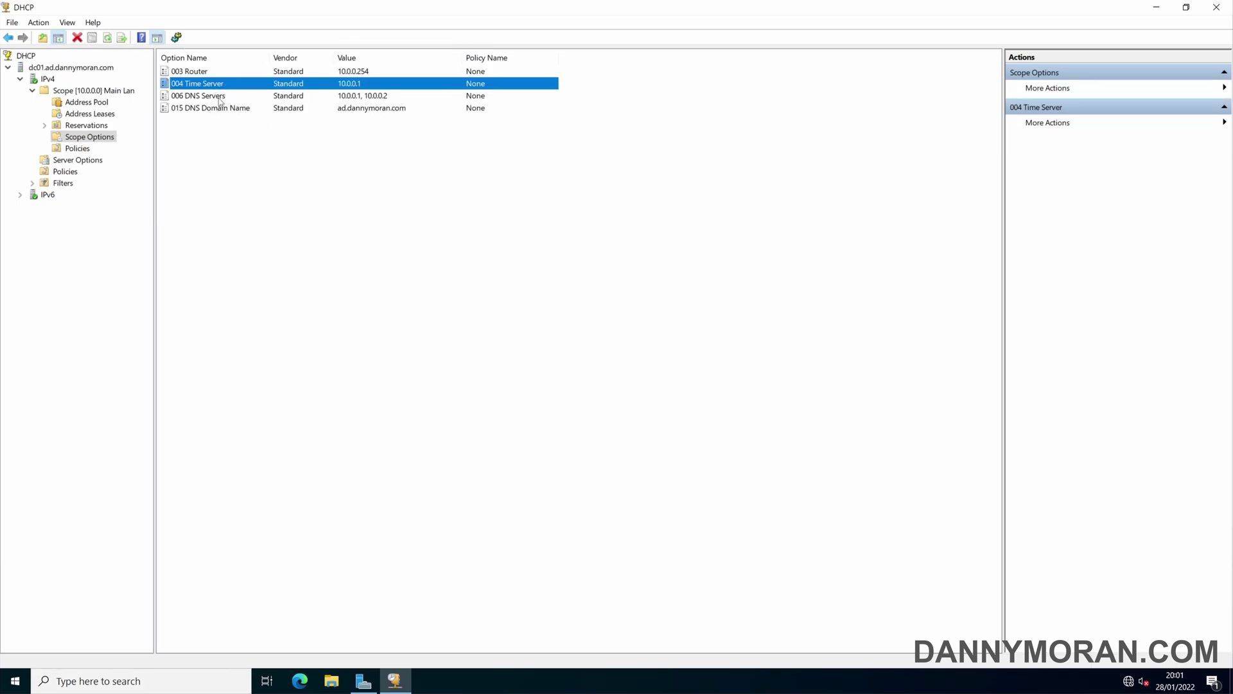
click(95, 91)
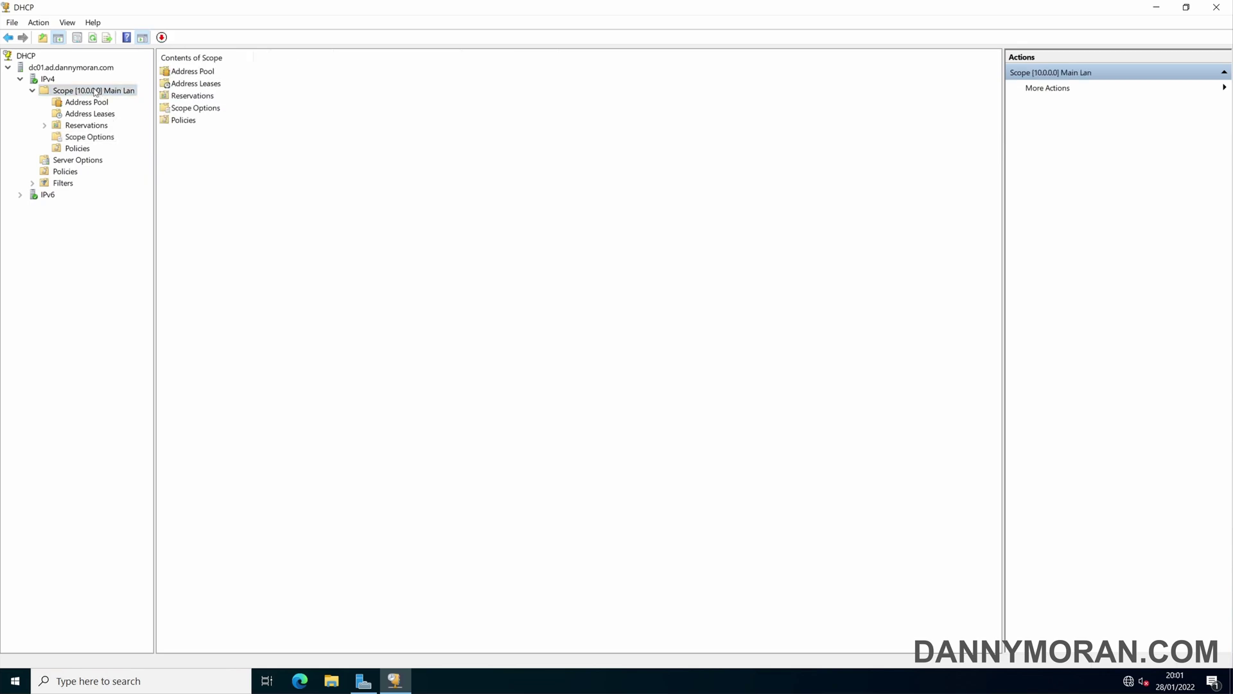